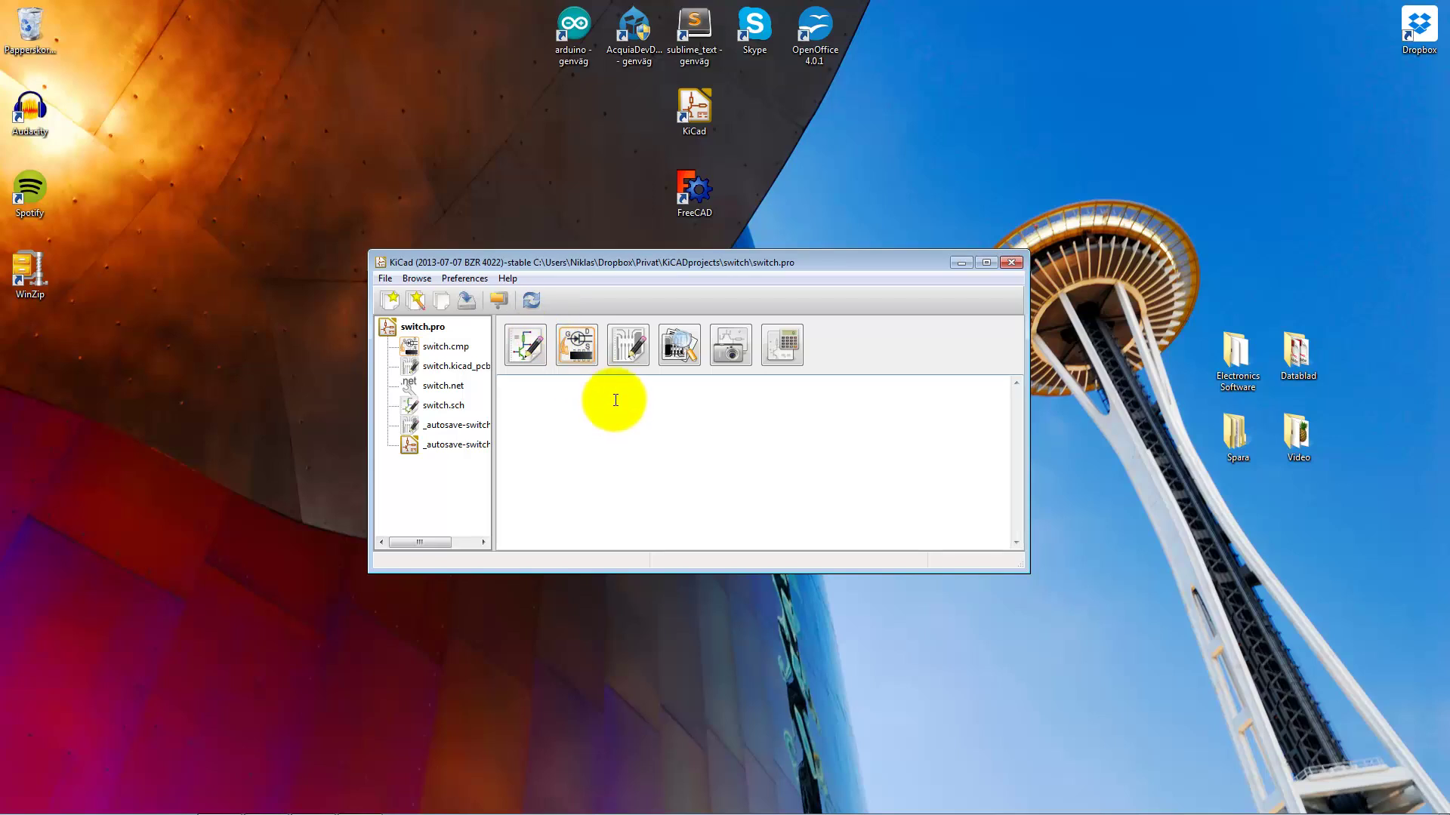
Open switch.kicad_pcb from the project manager in the Pcbnew layout editor
double_click(471, 366)
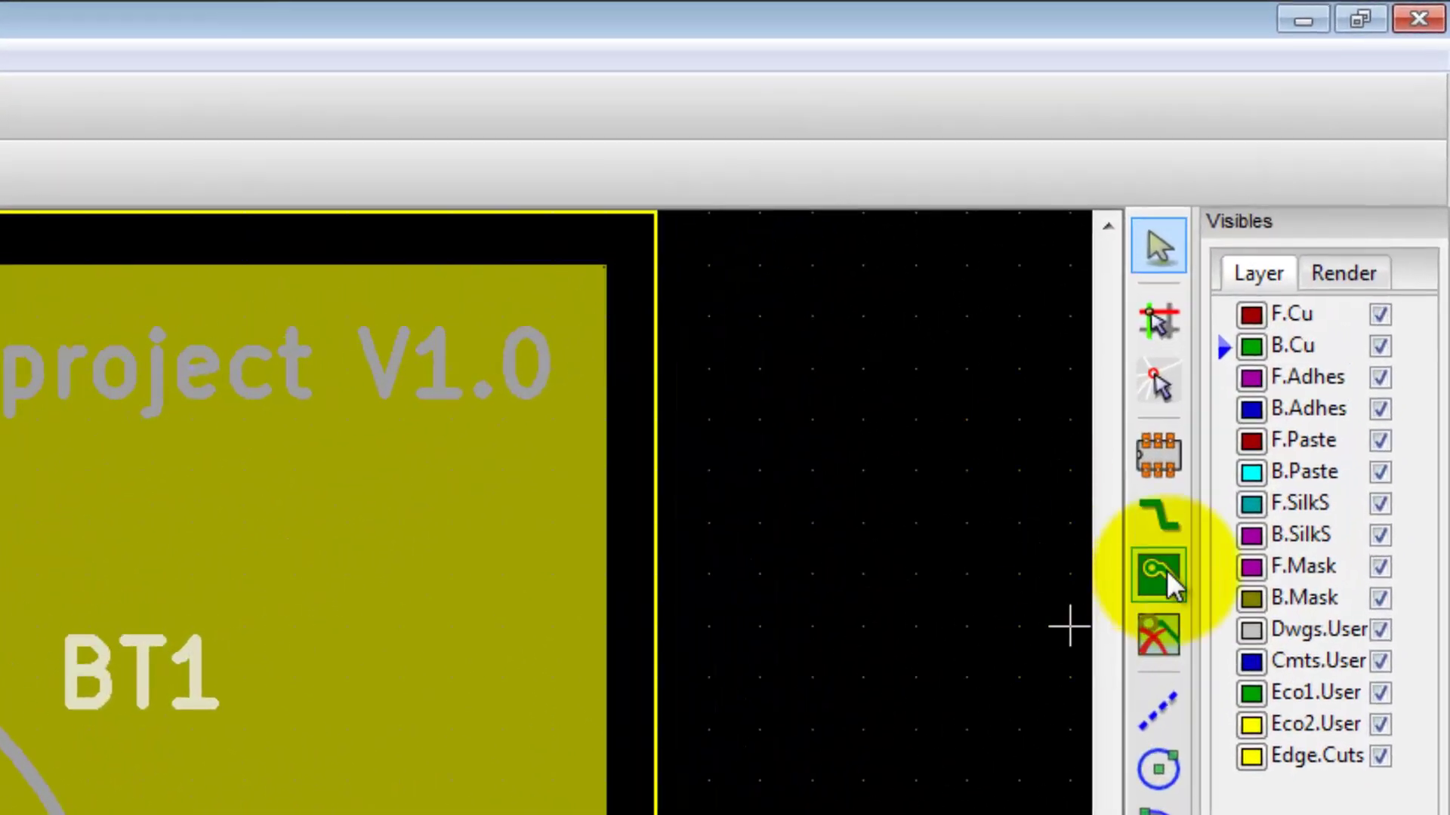
Strip the copper fill from every zone with Remove Filled Areas in All Zones
left_click(1166, 569)
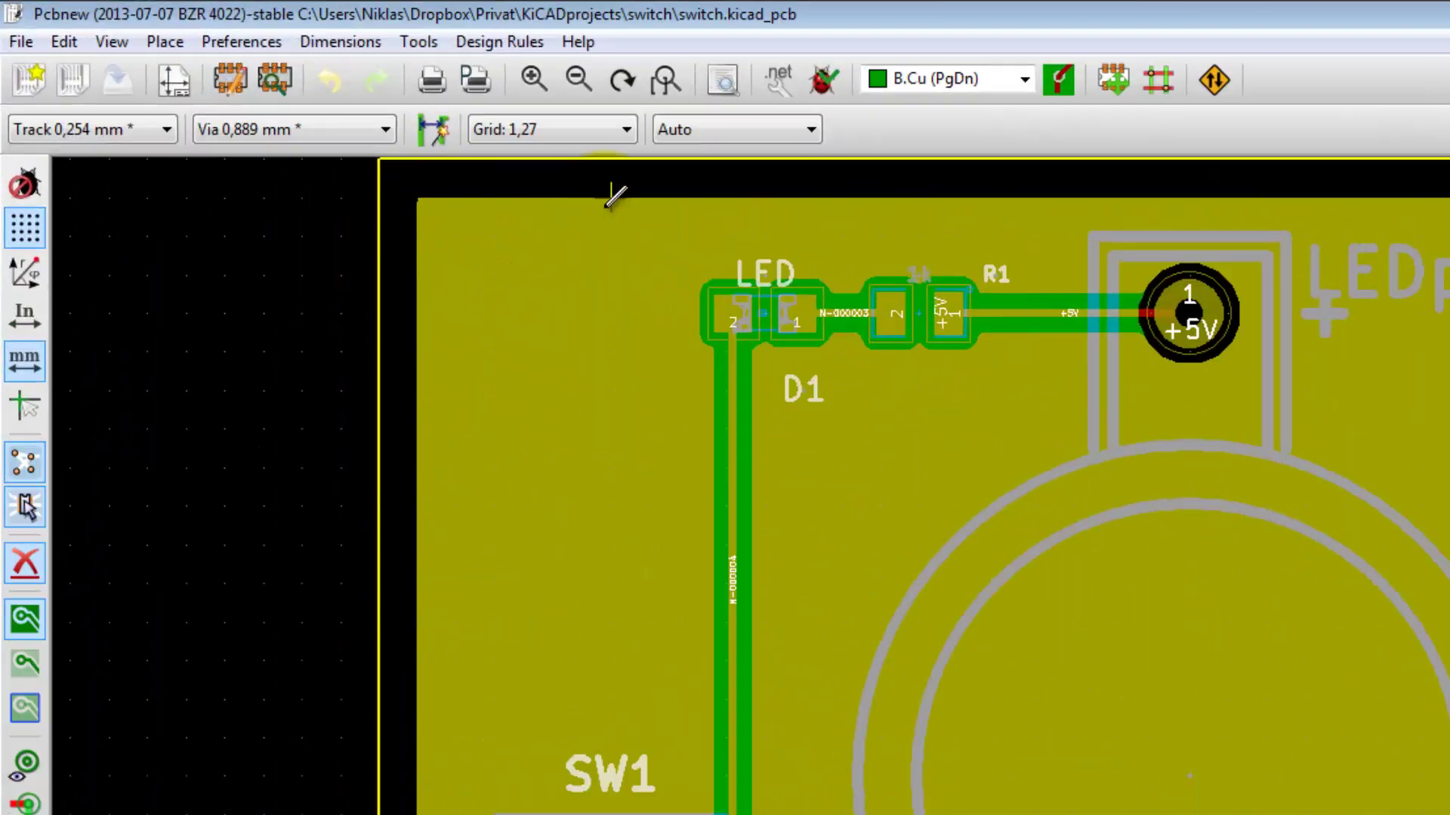
right_click(606, 205)
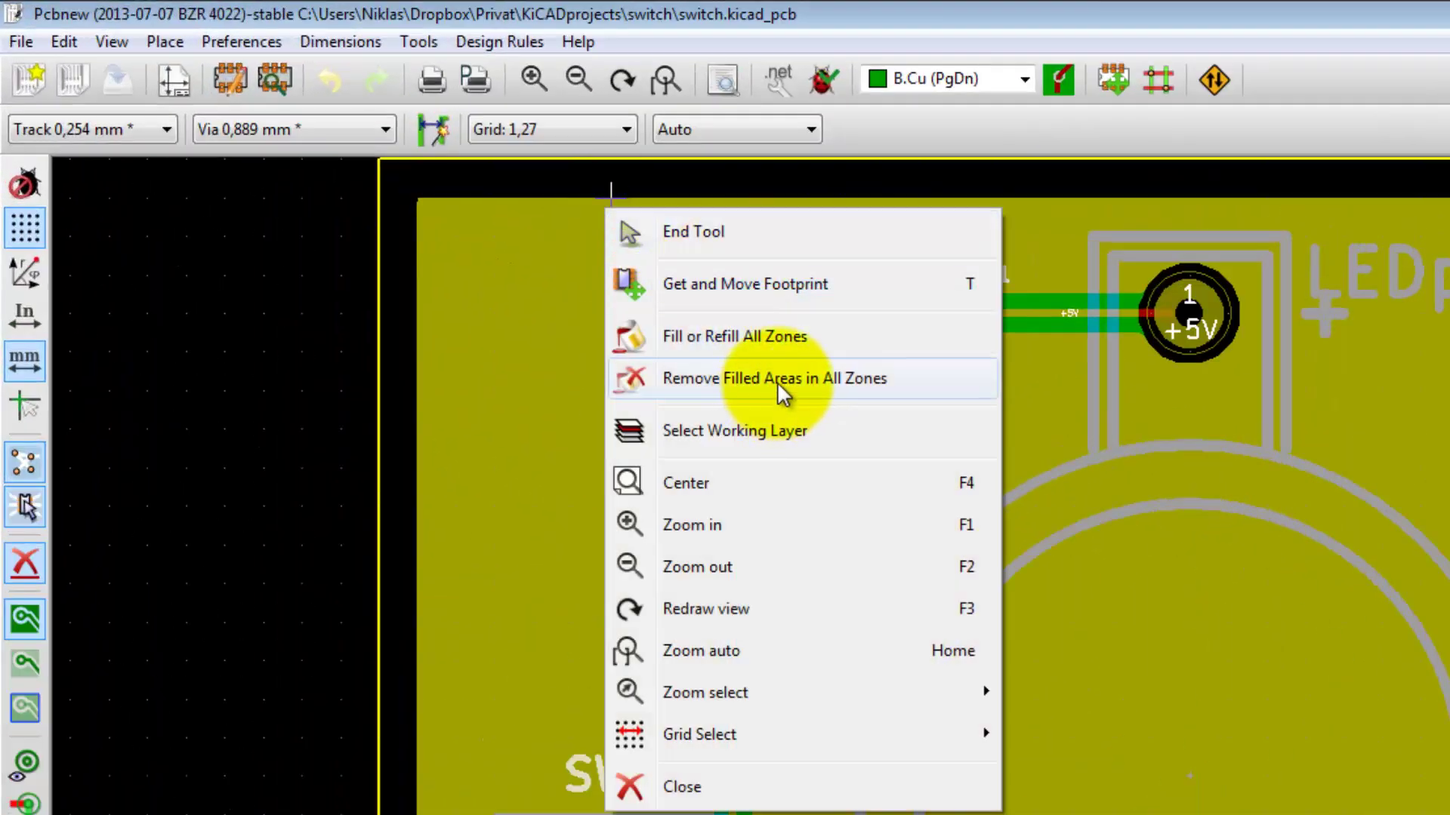
left_click(849, 378)
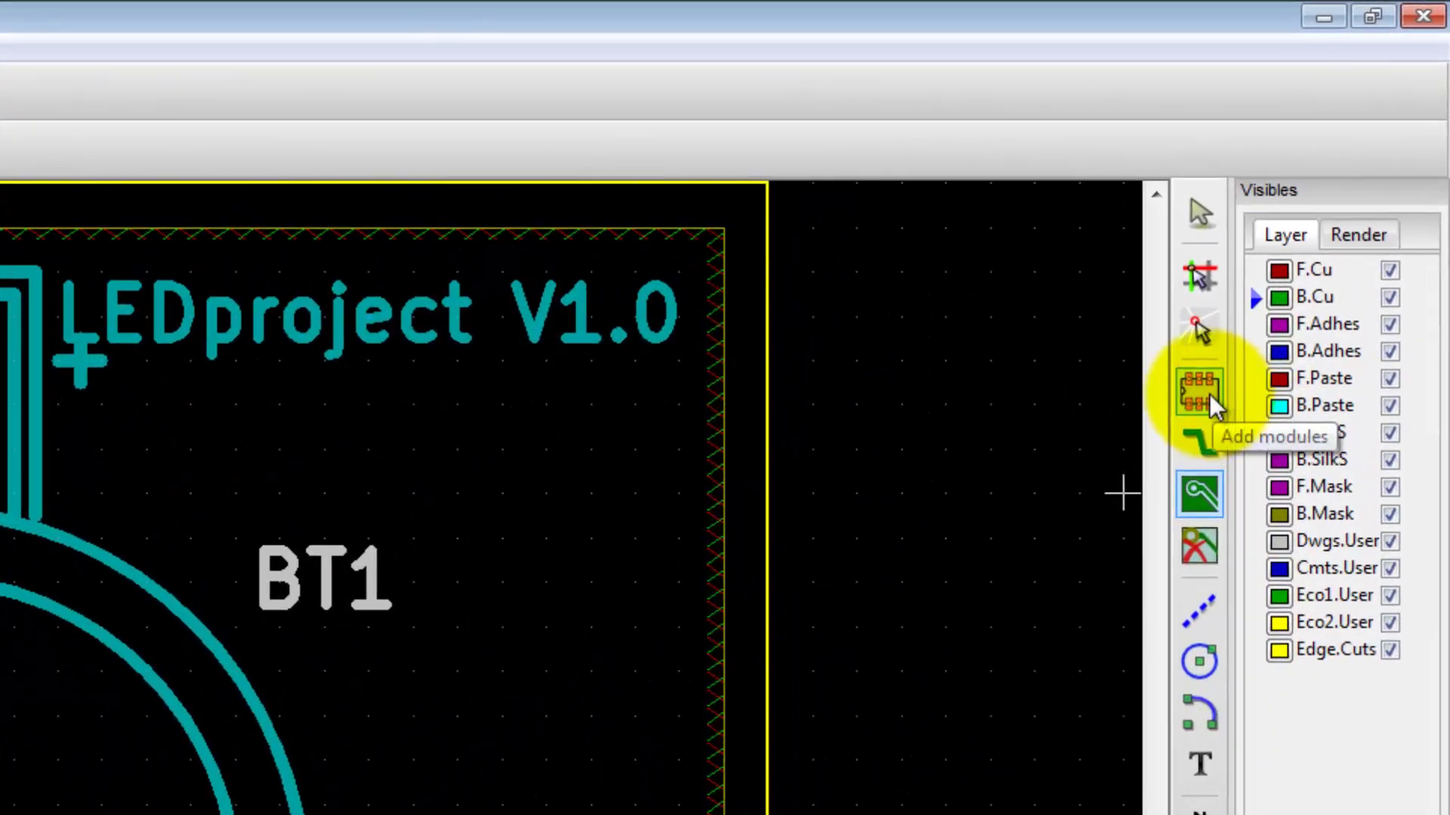
Place a 1pin footprint from the full footprint list at the top-left corner, left of the LED
left_click(1208, 393)
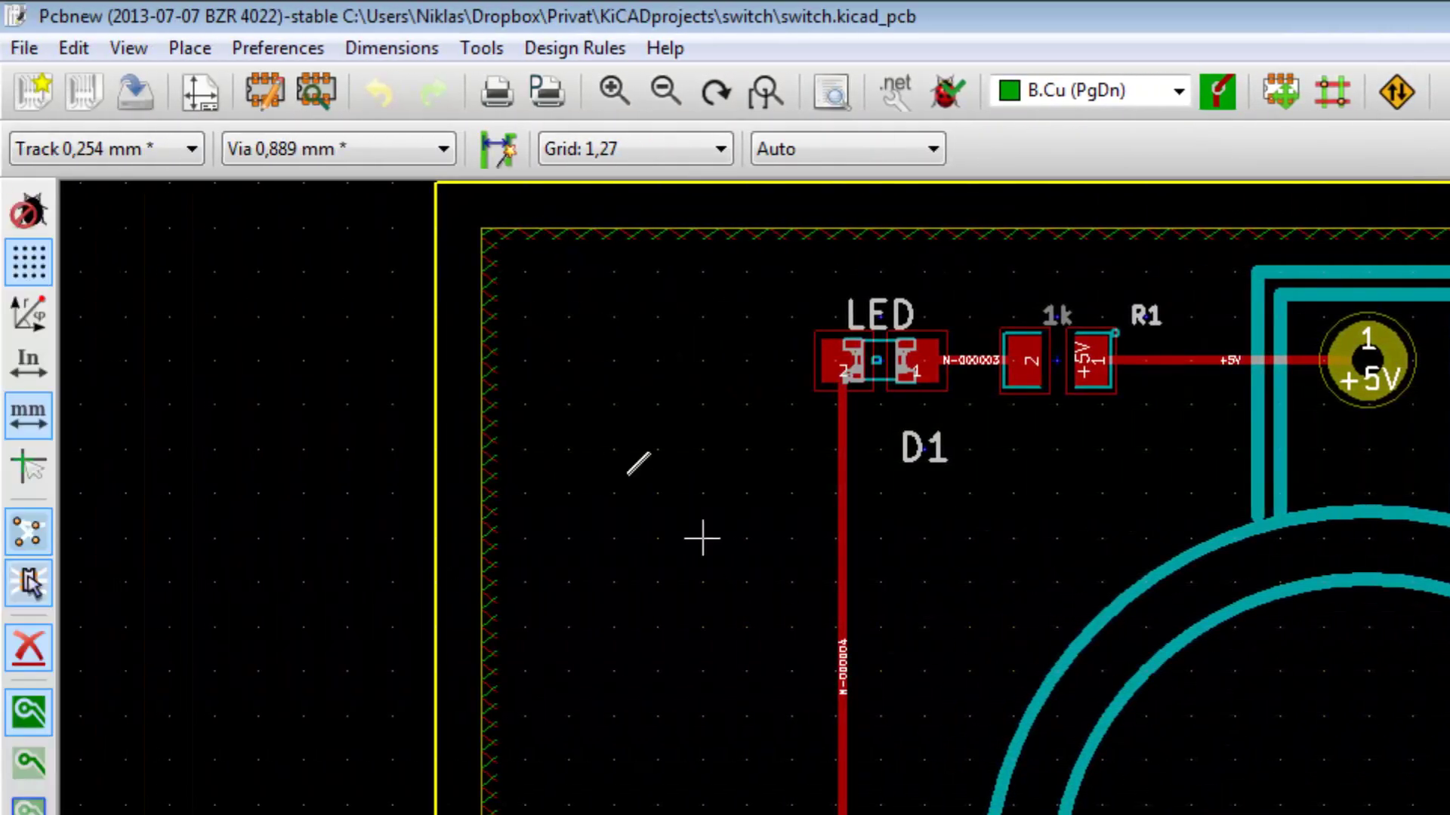
left_click(617, 358)
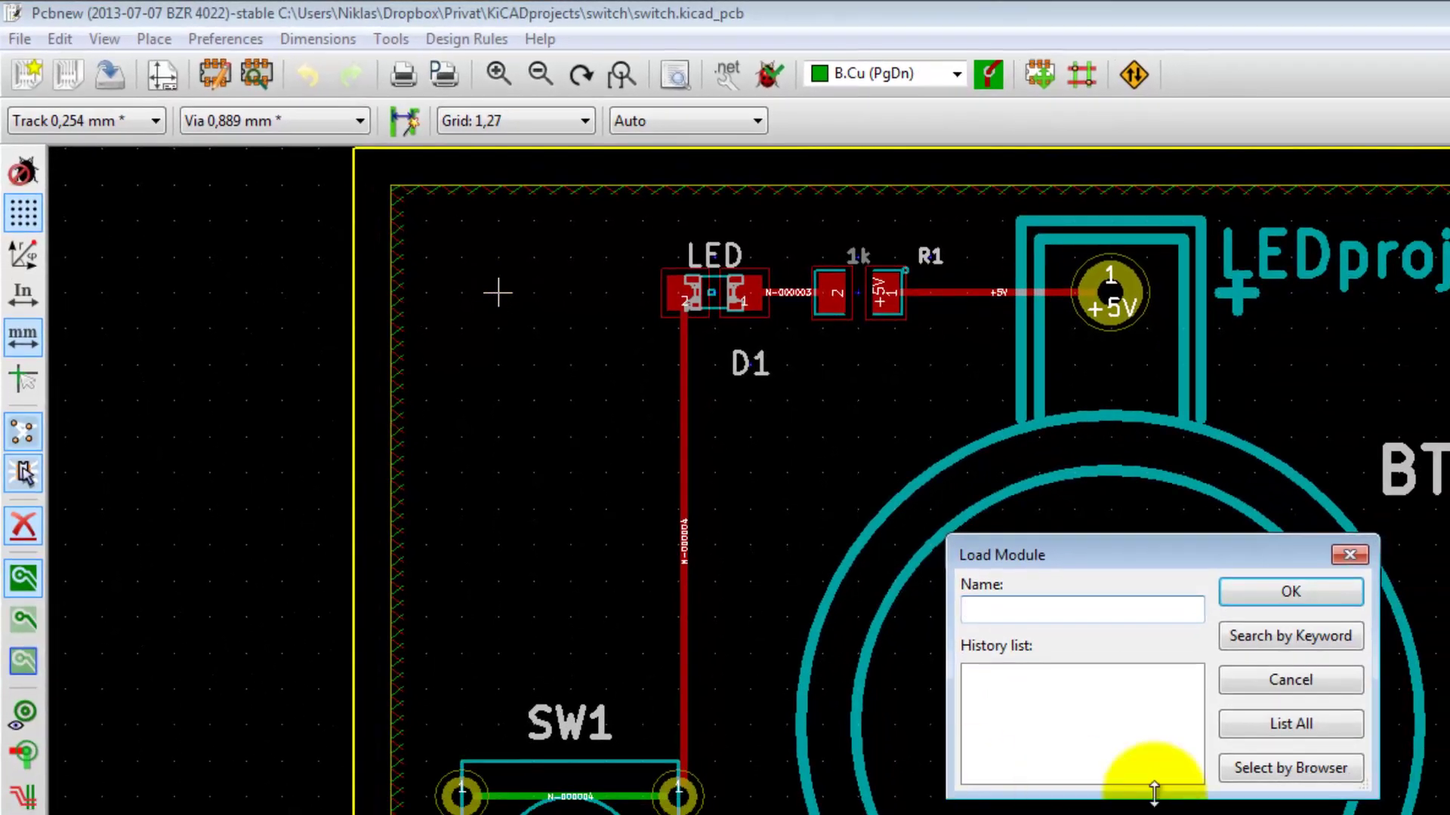
left_click(1304, 726)
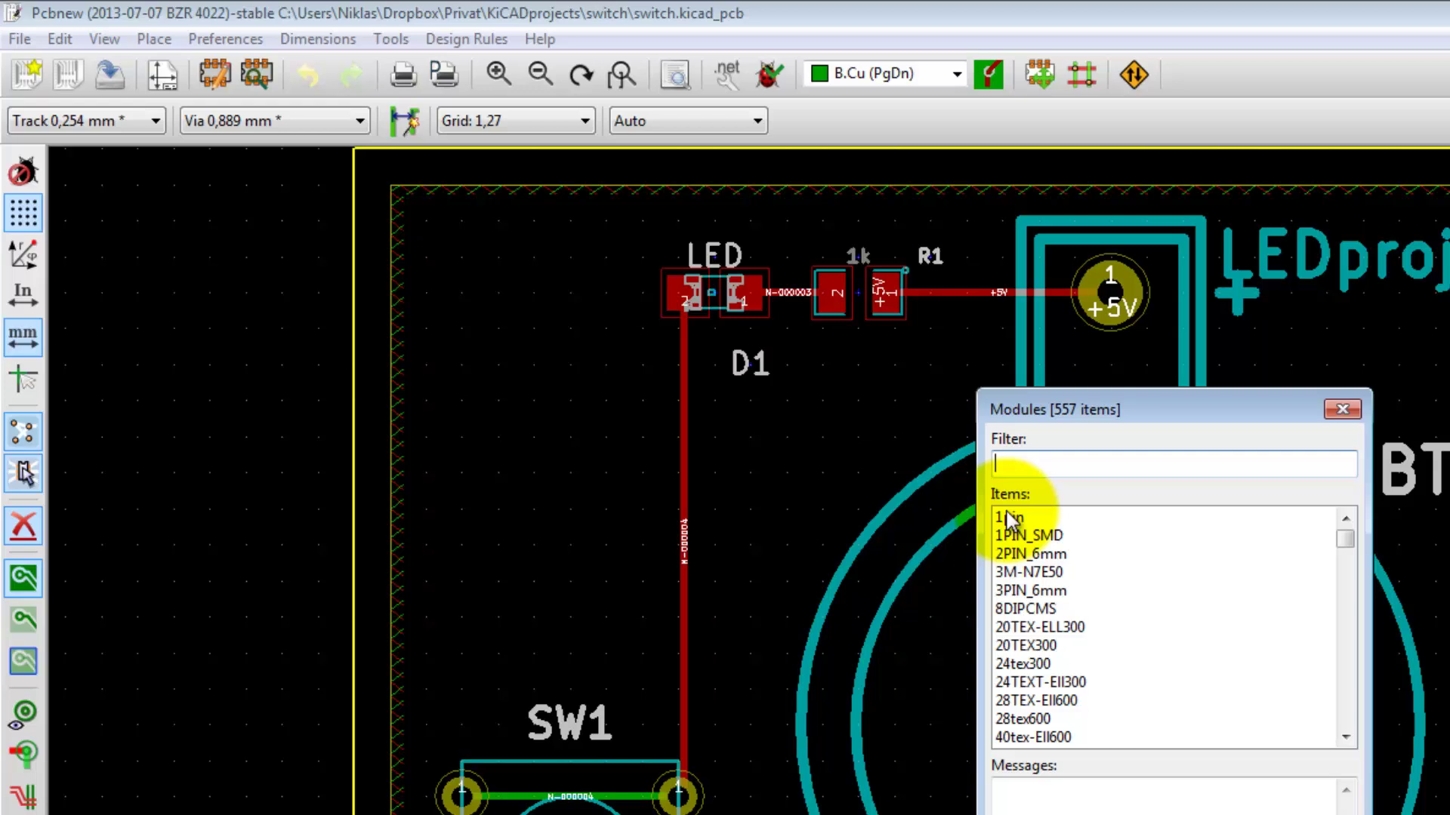
left_click(1007, 519)
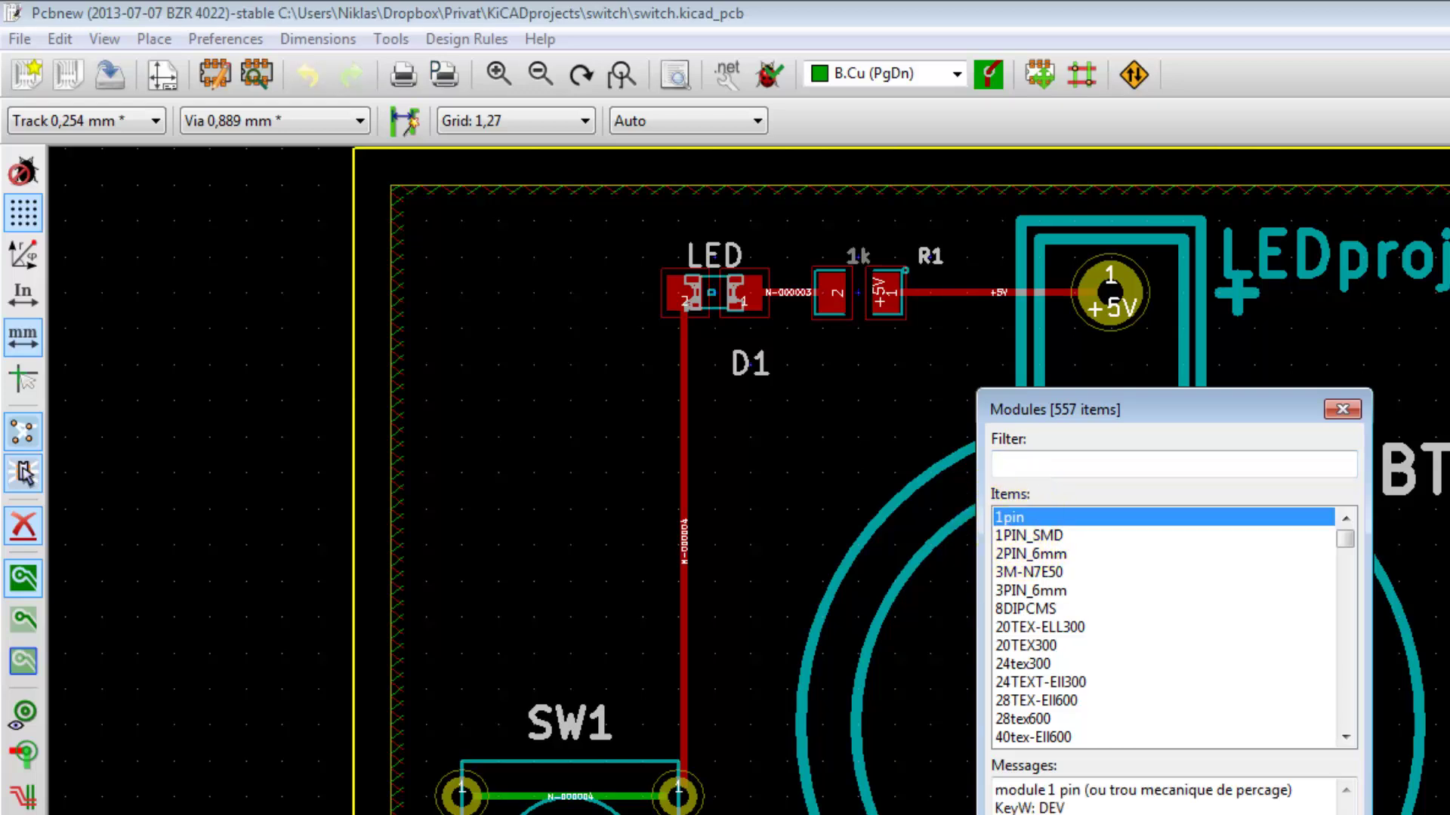
key("Return")
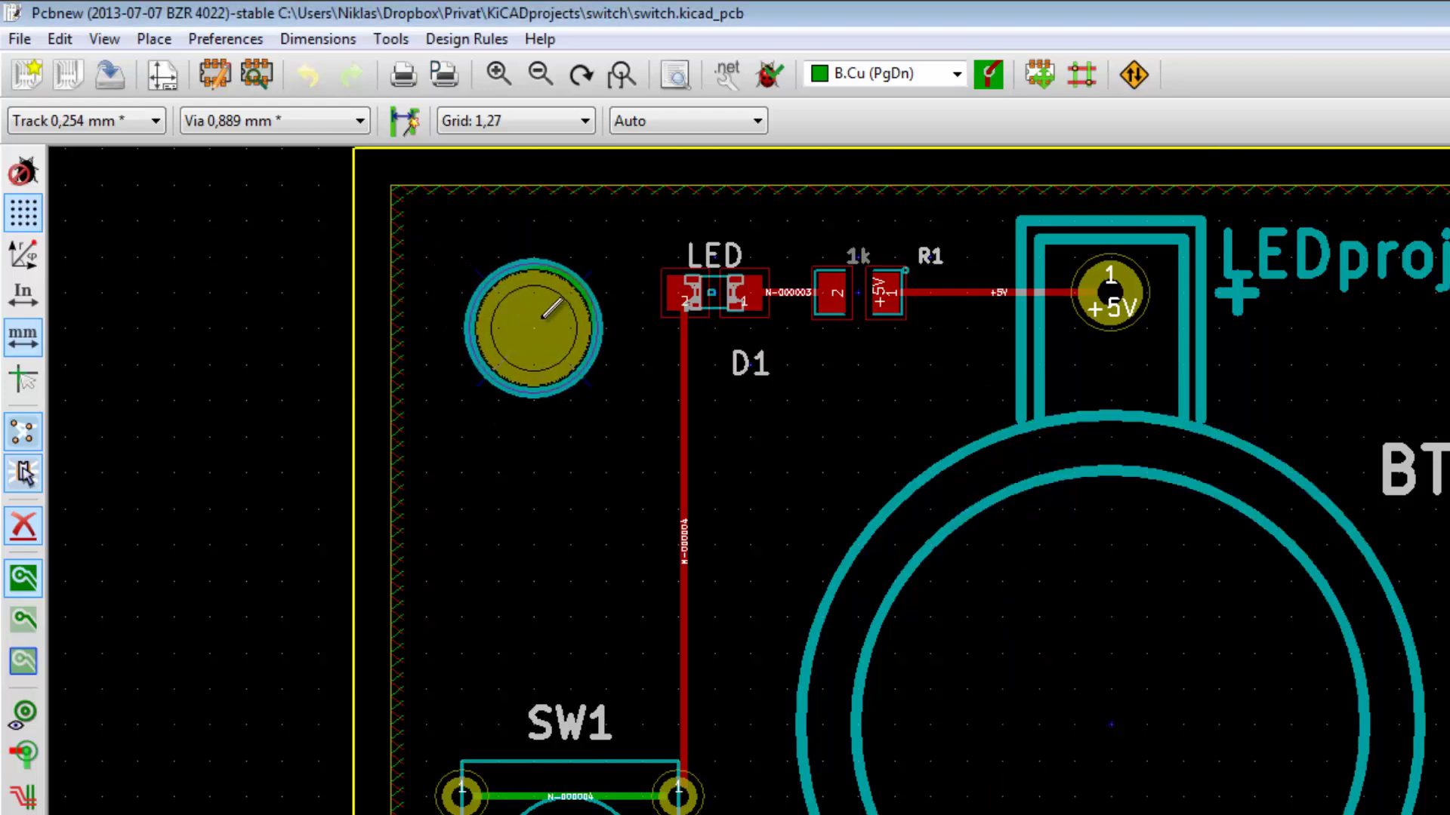
left_click(533, 323)
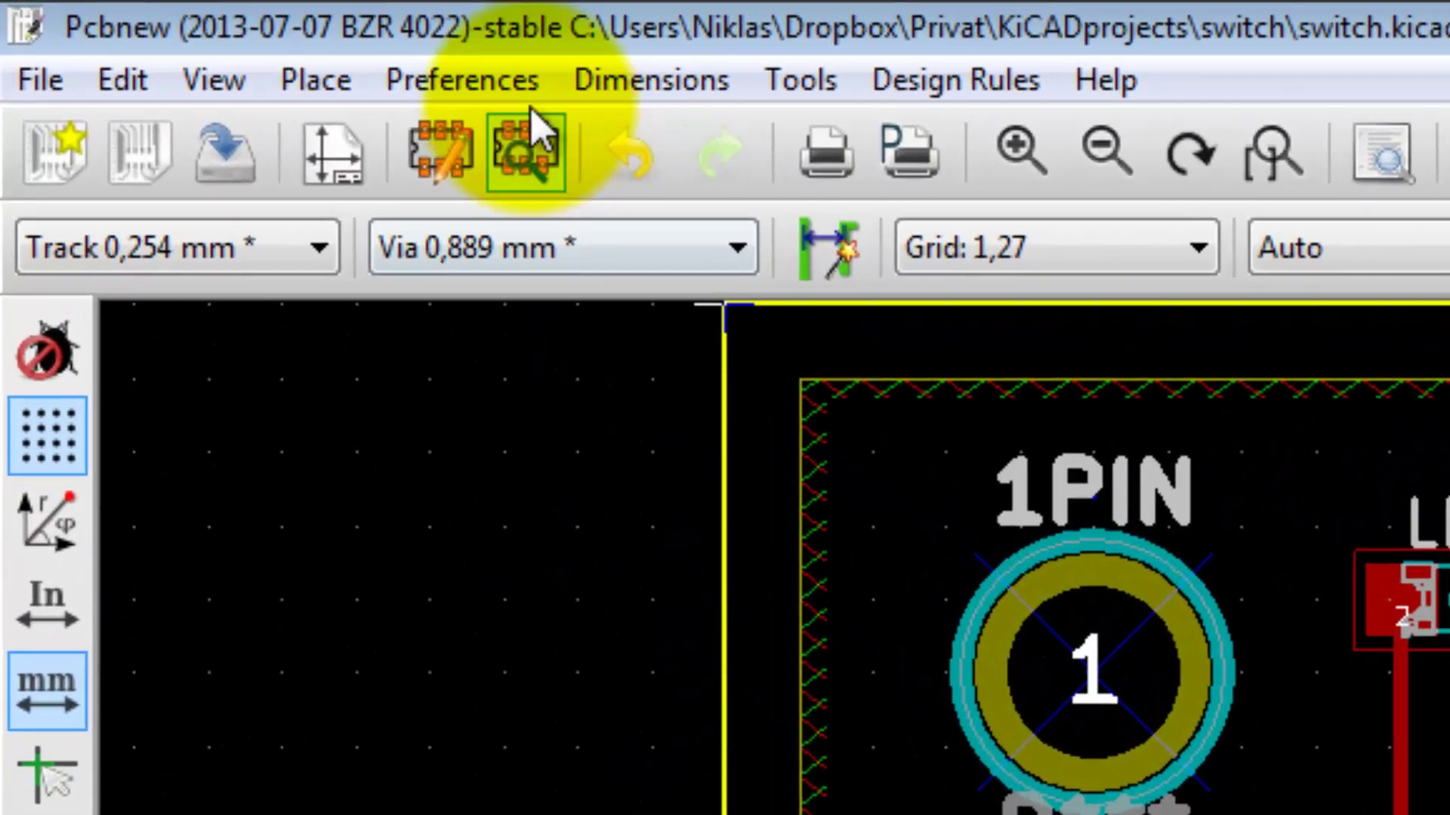
left_click(310, 54)
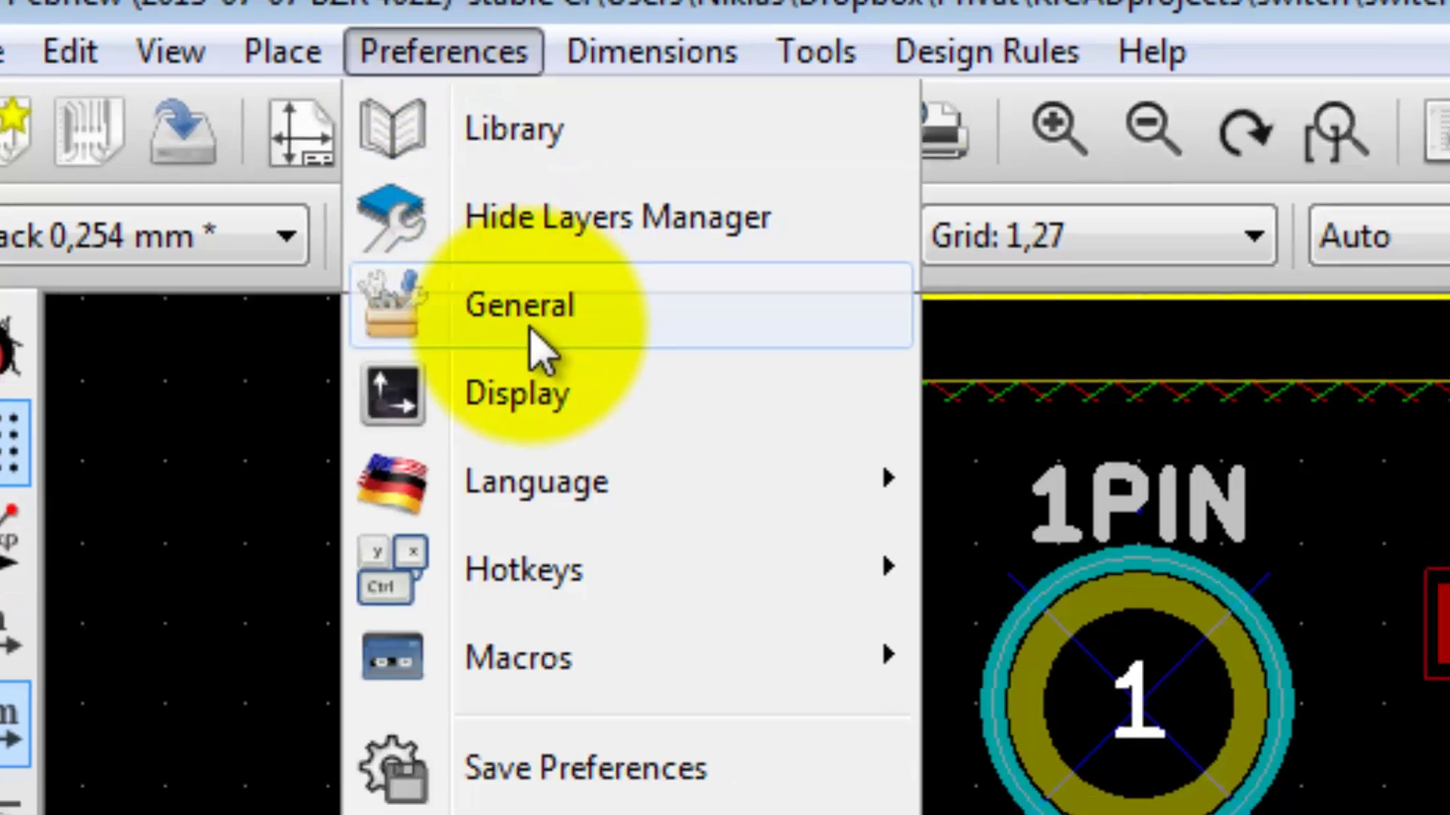
left_click(604, 353)
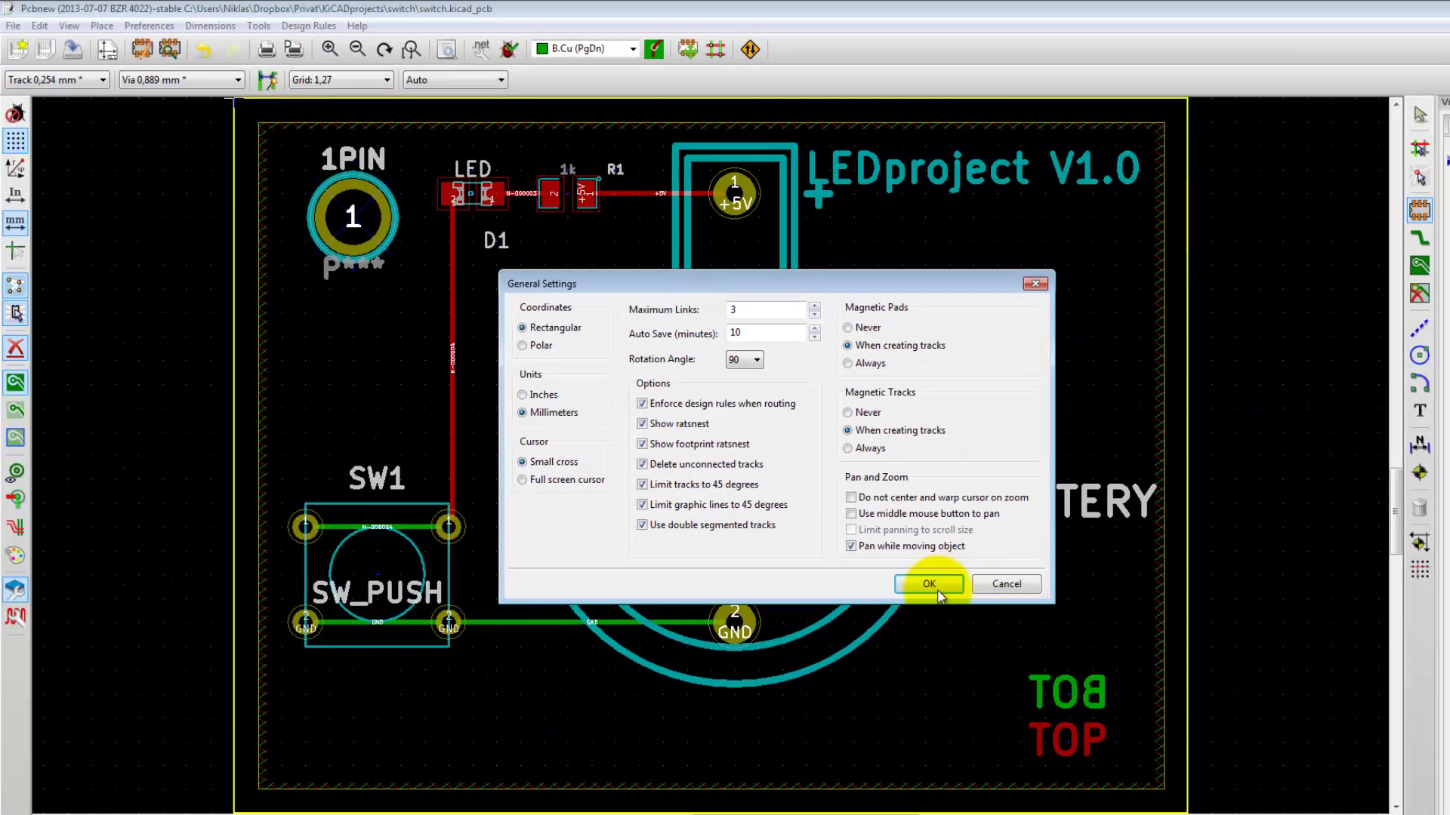
left_click(928, 584)
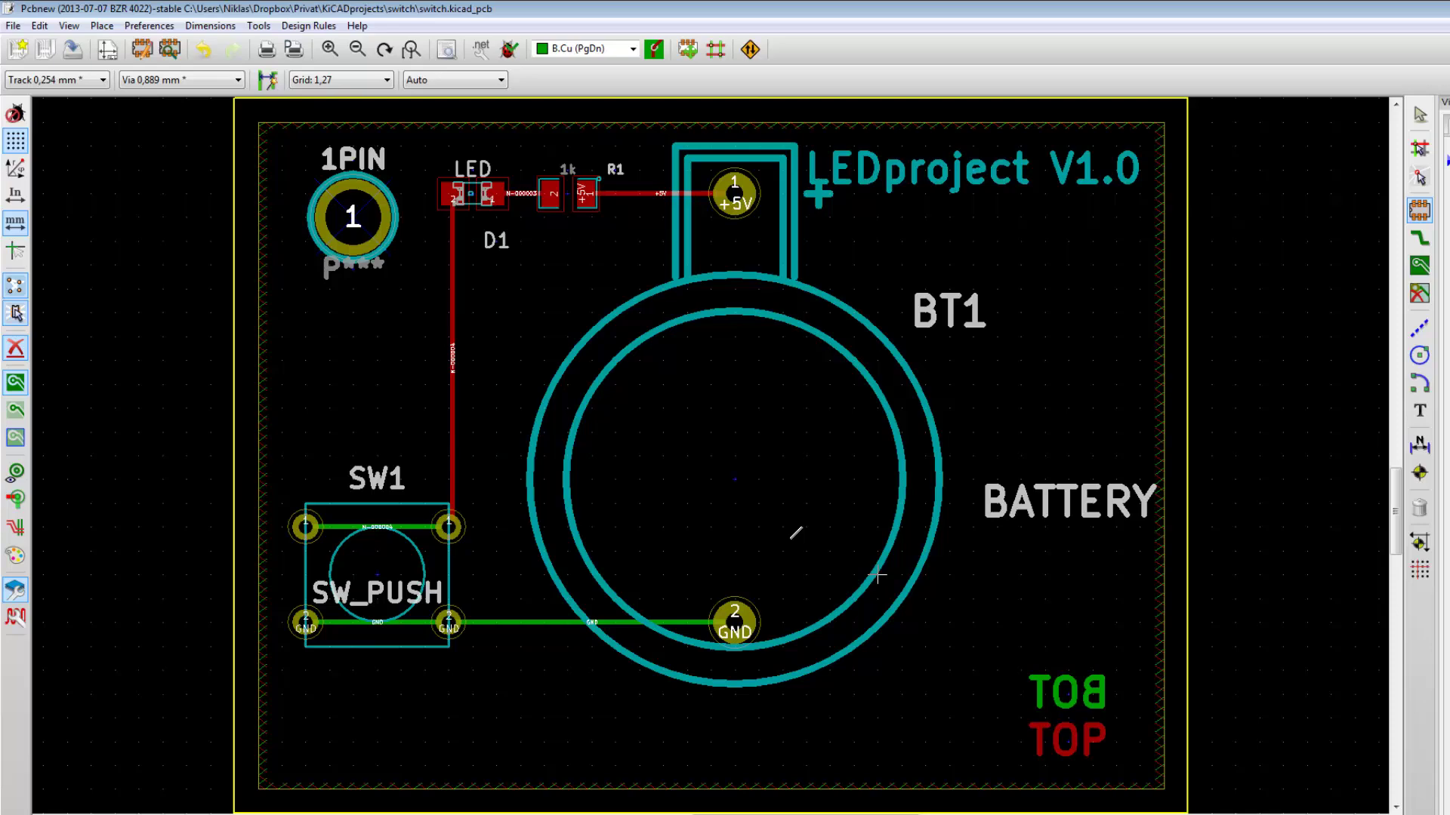
Set the top-left 1PIN pad's drill size X to 3.2 mm
left_click(1420, 115)
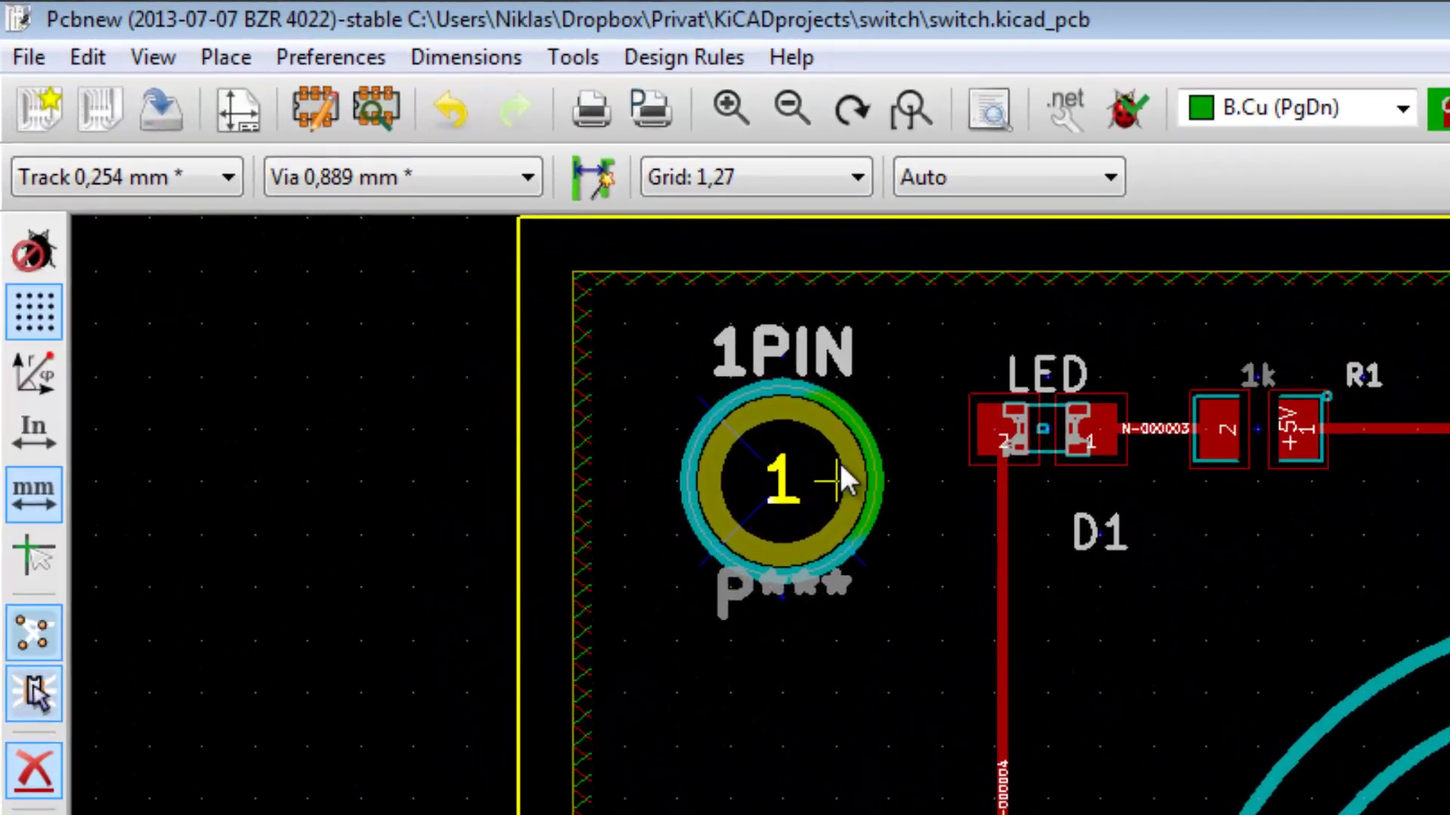
double_click(721, 394)
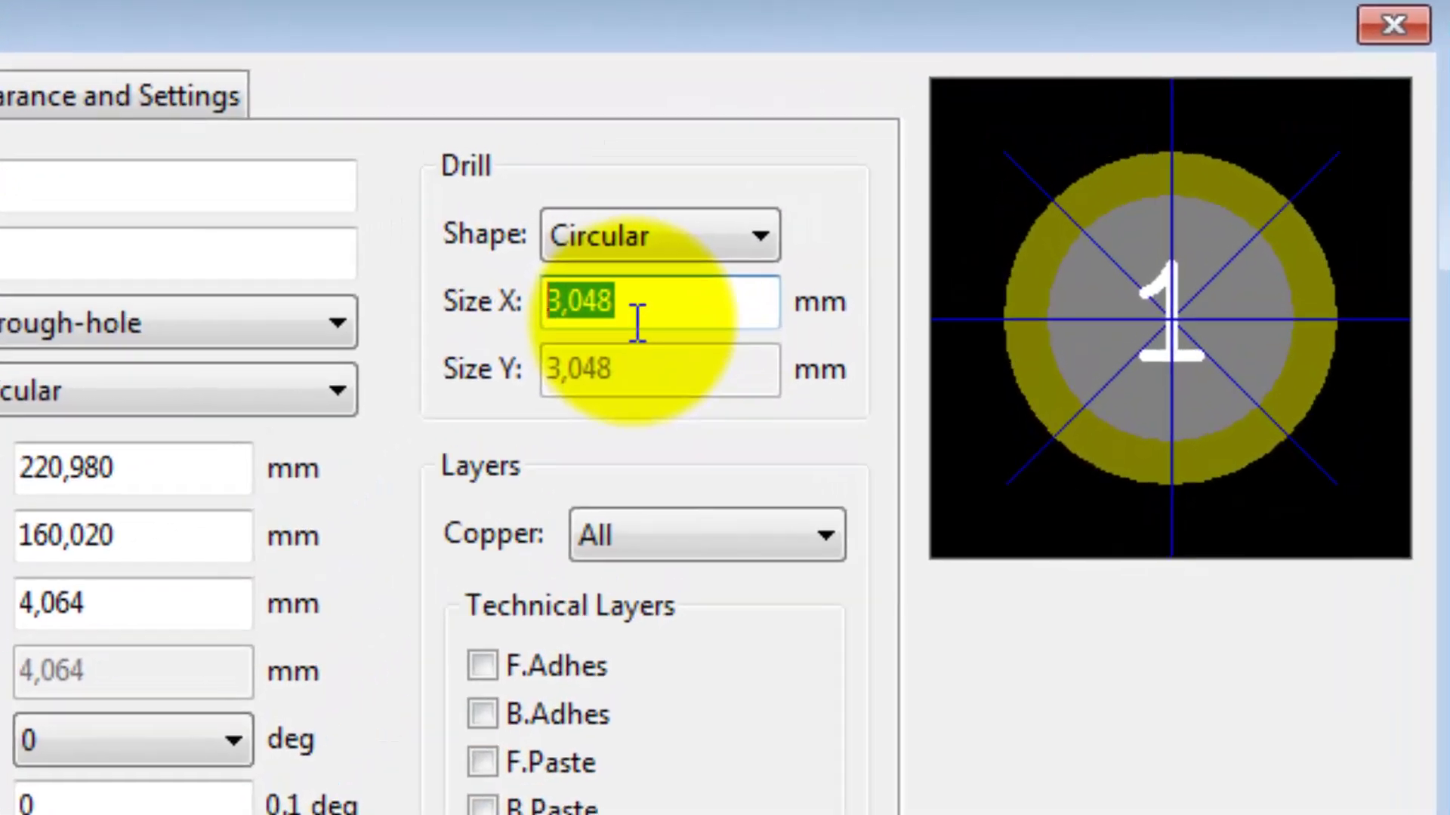
type("3.")
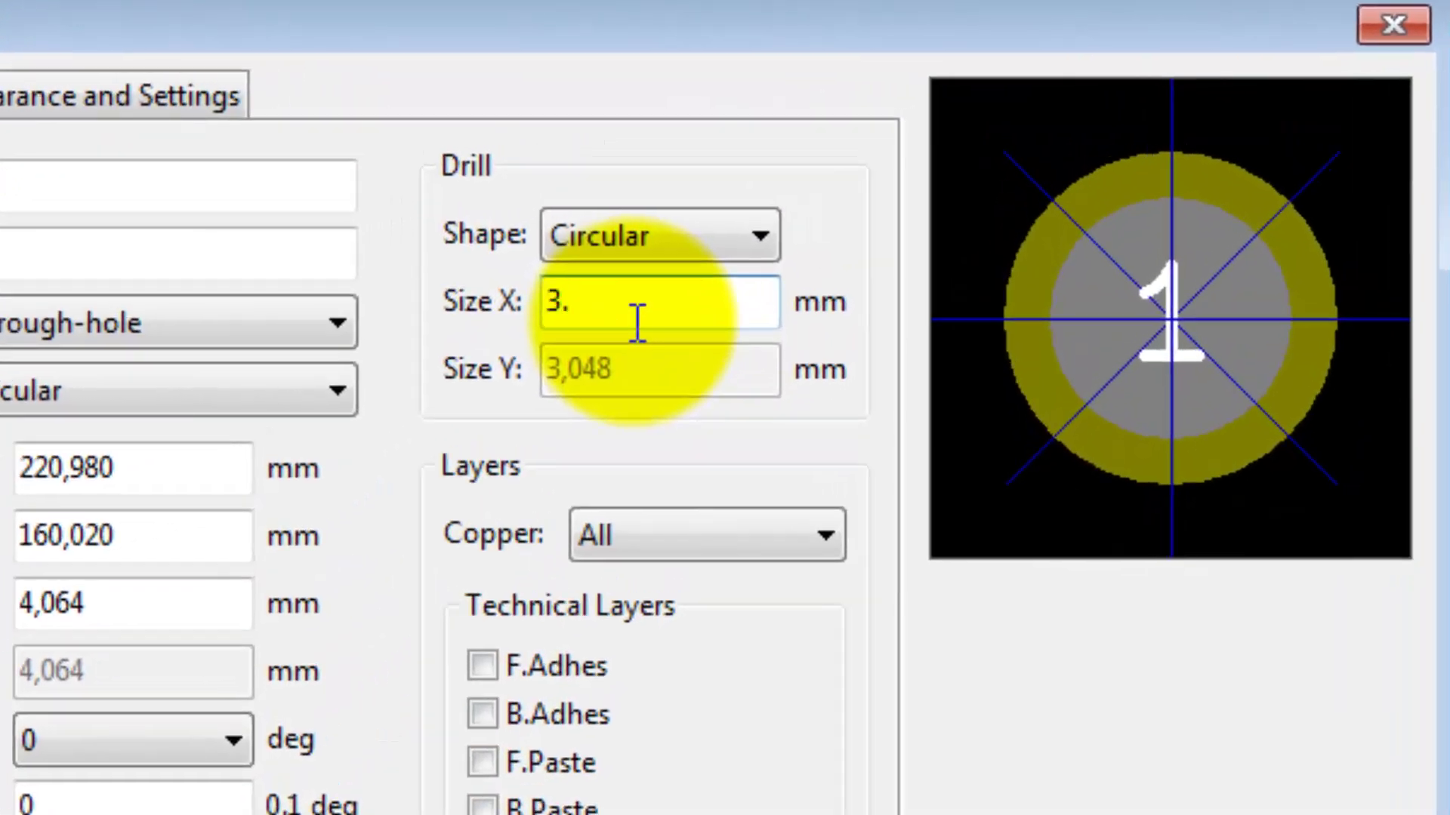
type("2")
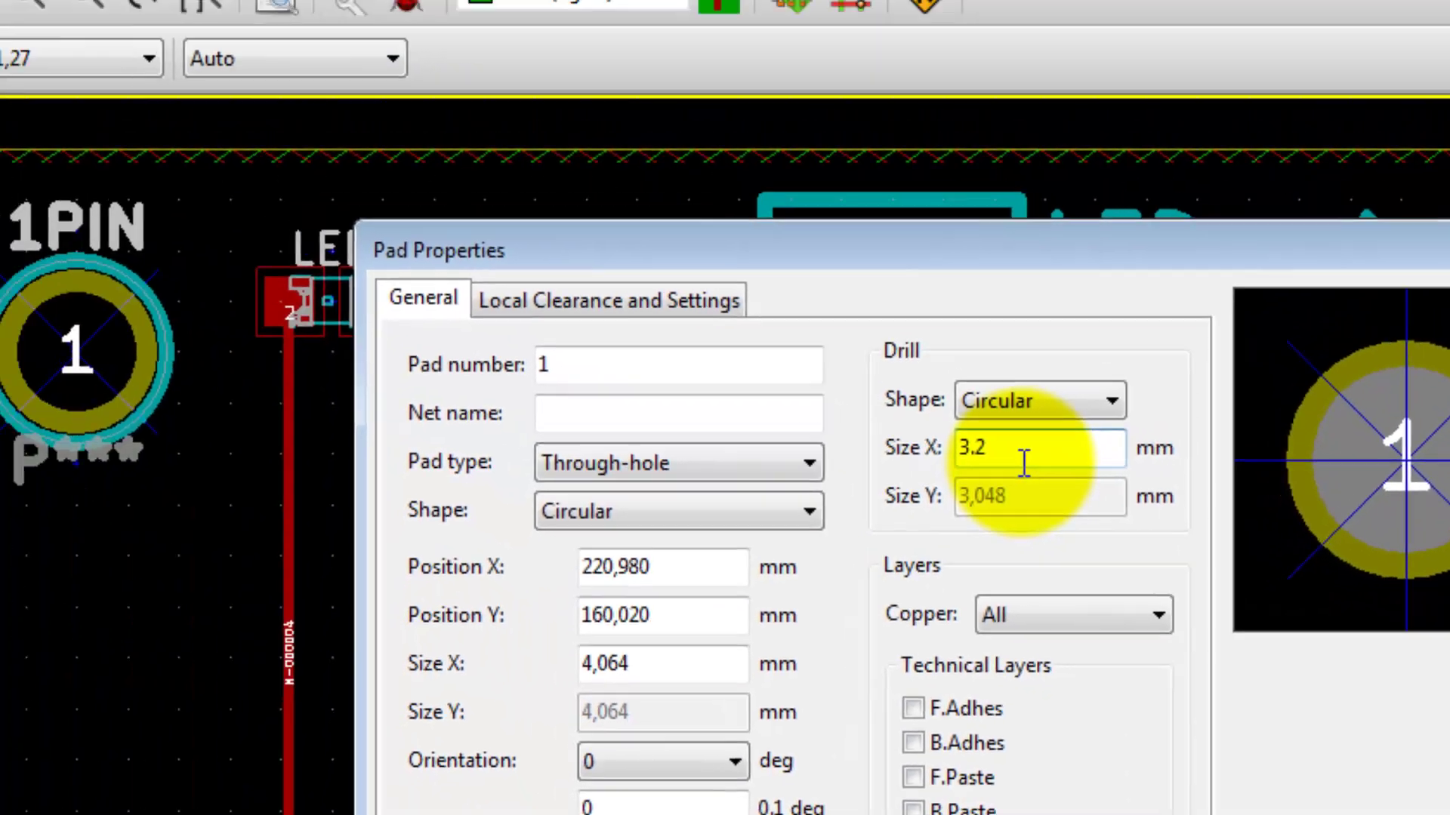
key("Return")
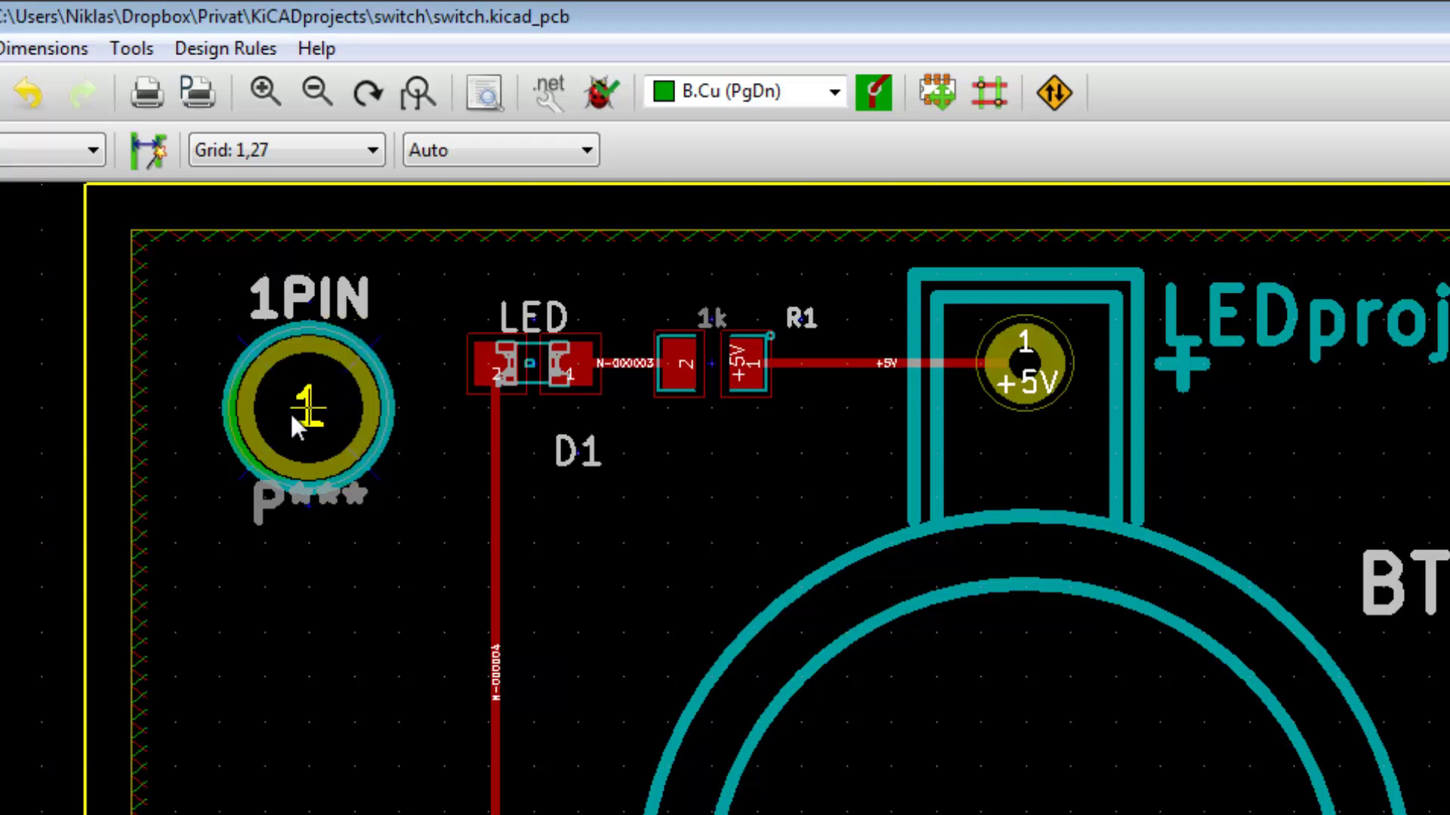
scroll(348, 423, "up", 3)
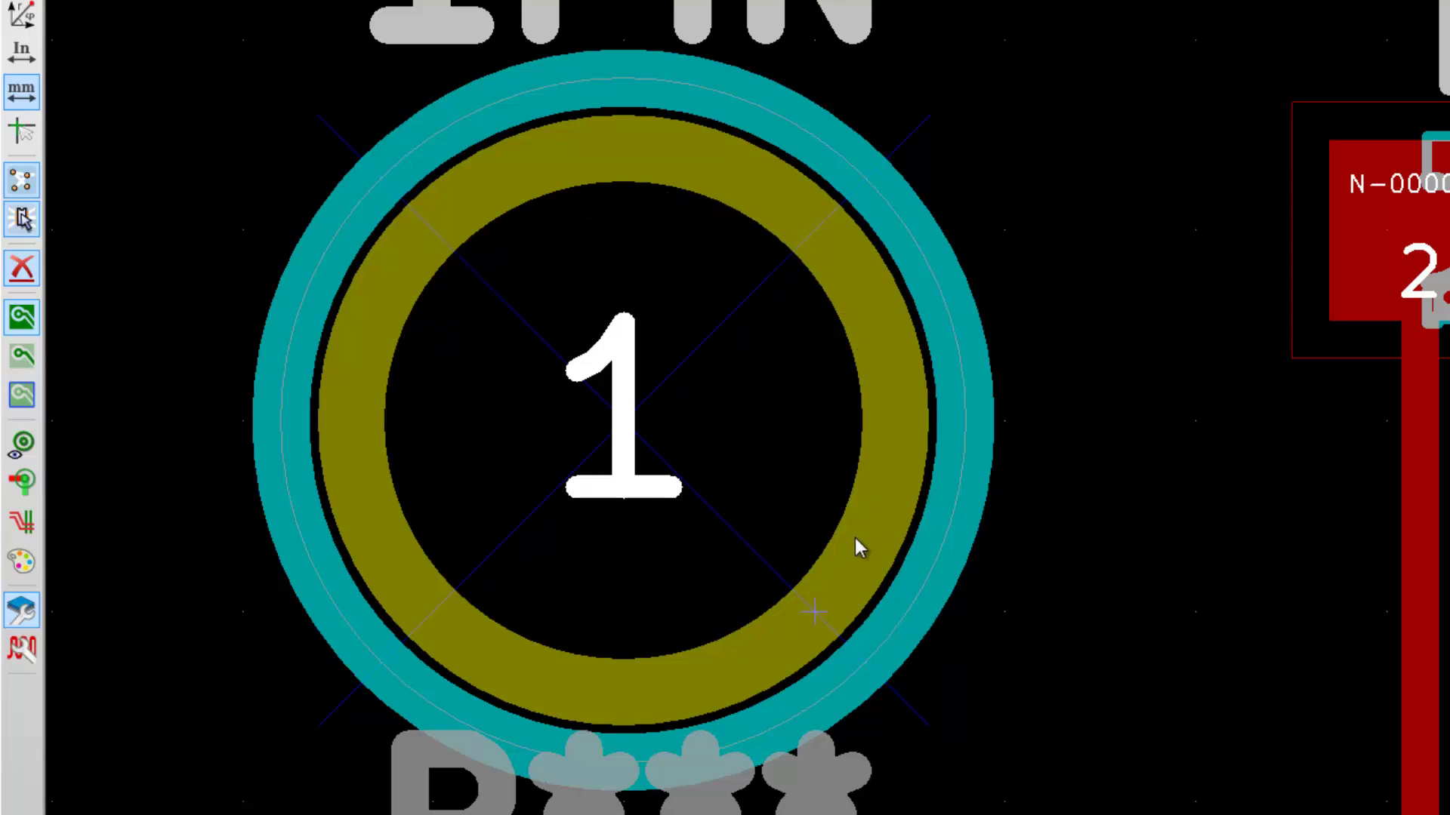
Resize the 1PIN pad to 5 mm and make the footprint's reference label invisible
double_click(655, 143)
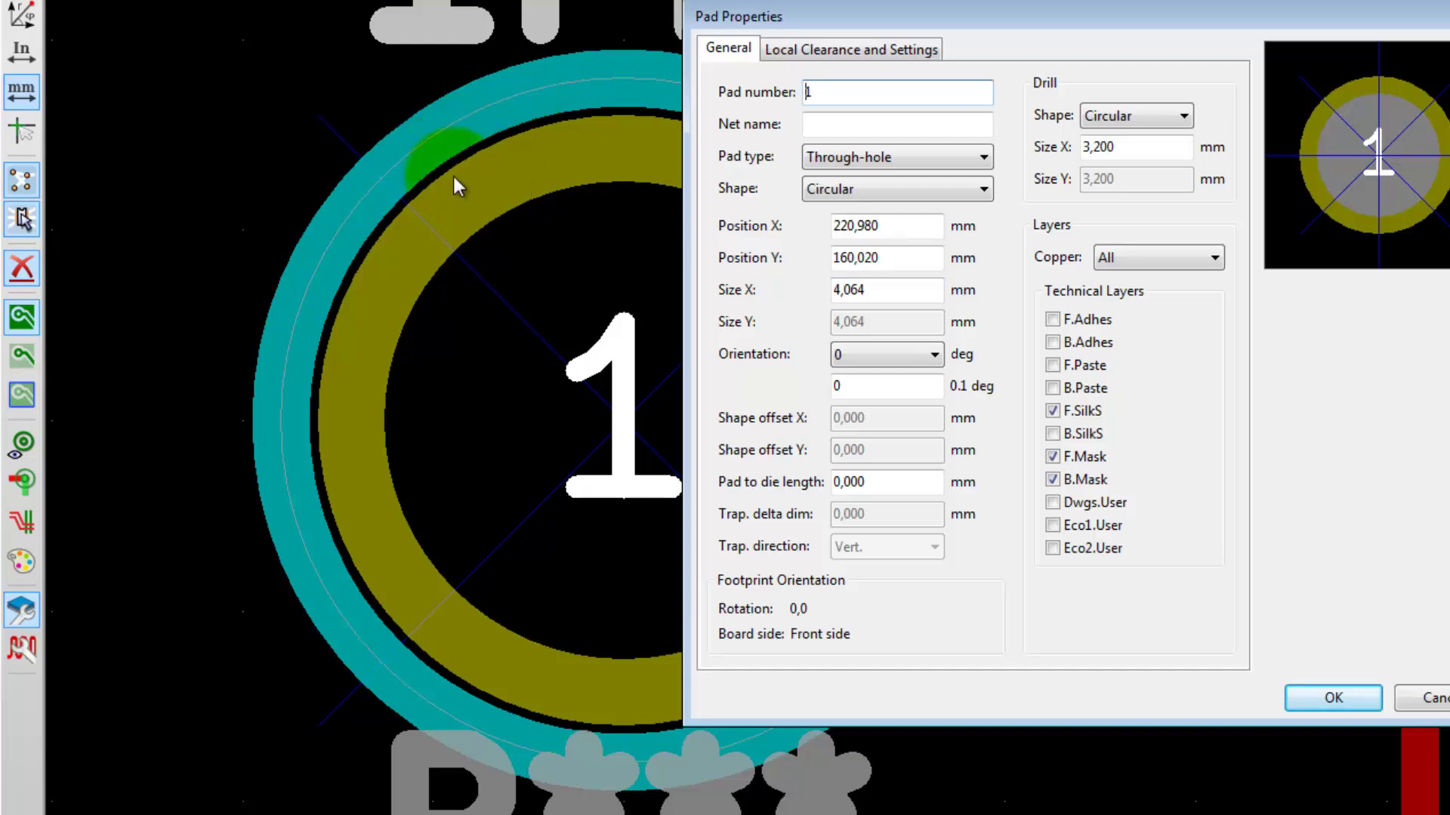
double_click(883, 289)
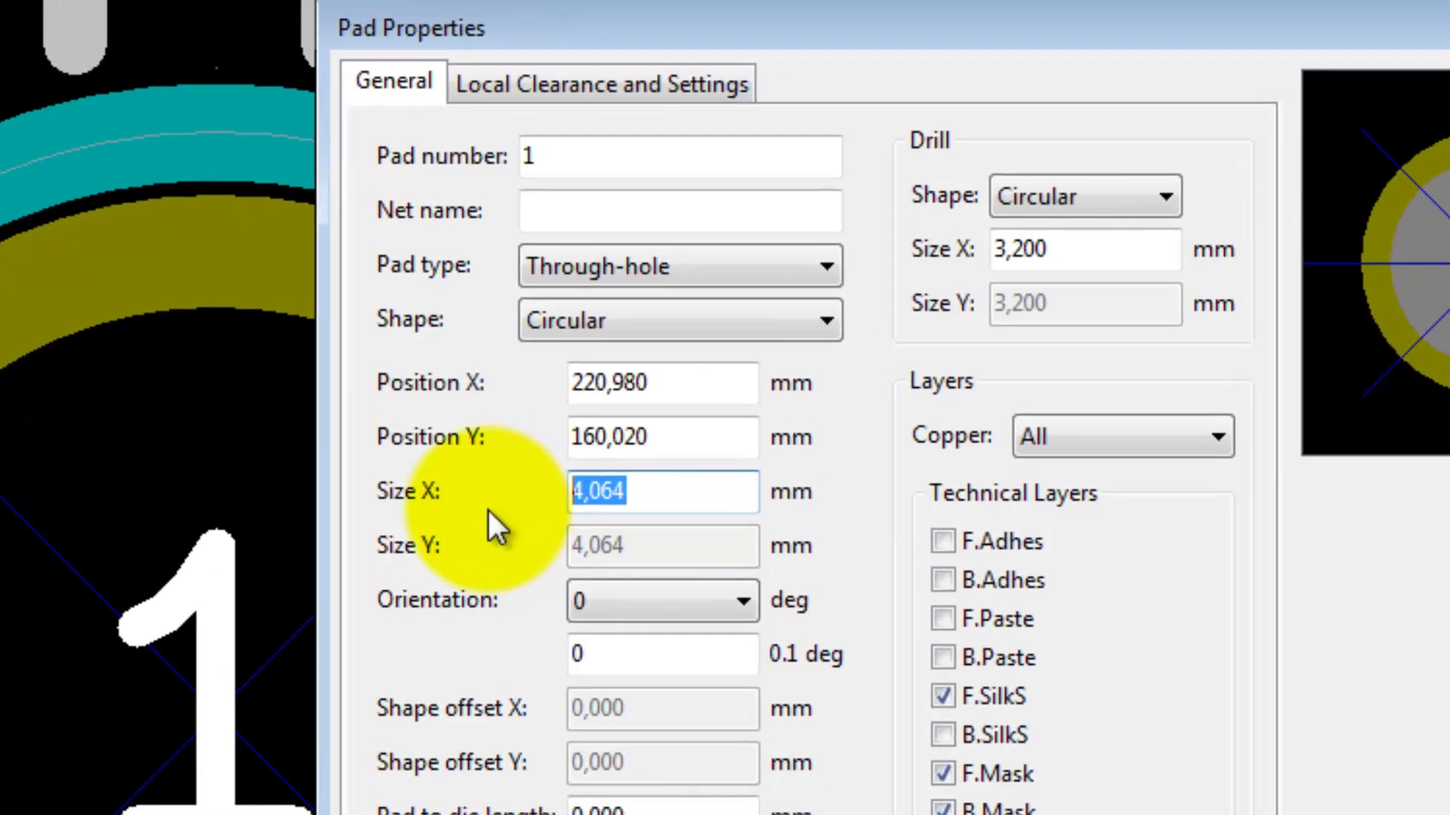
type("5")
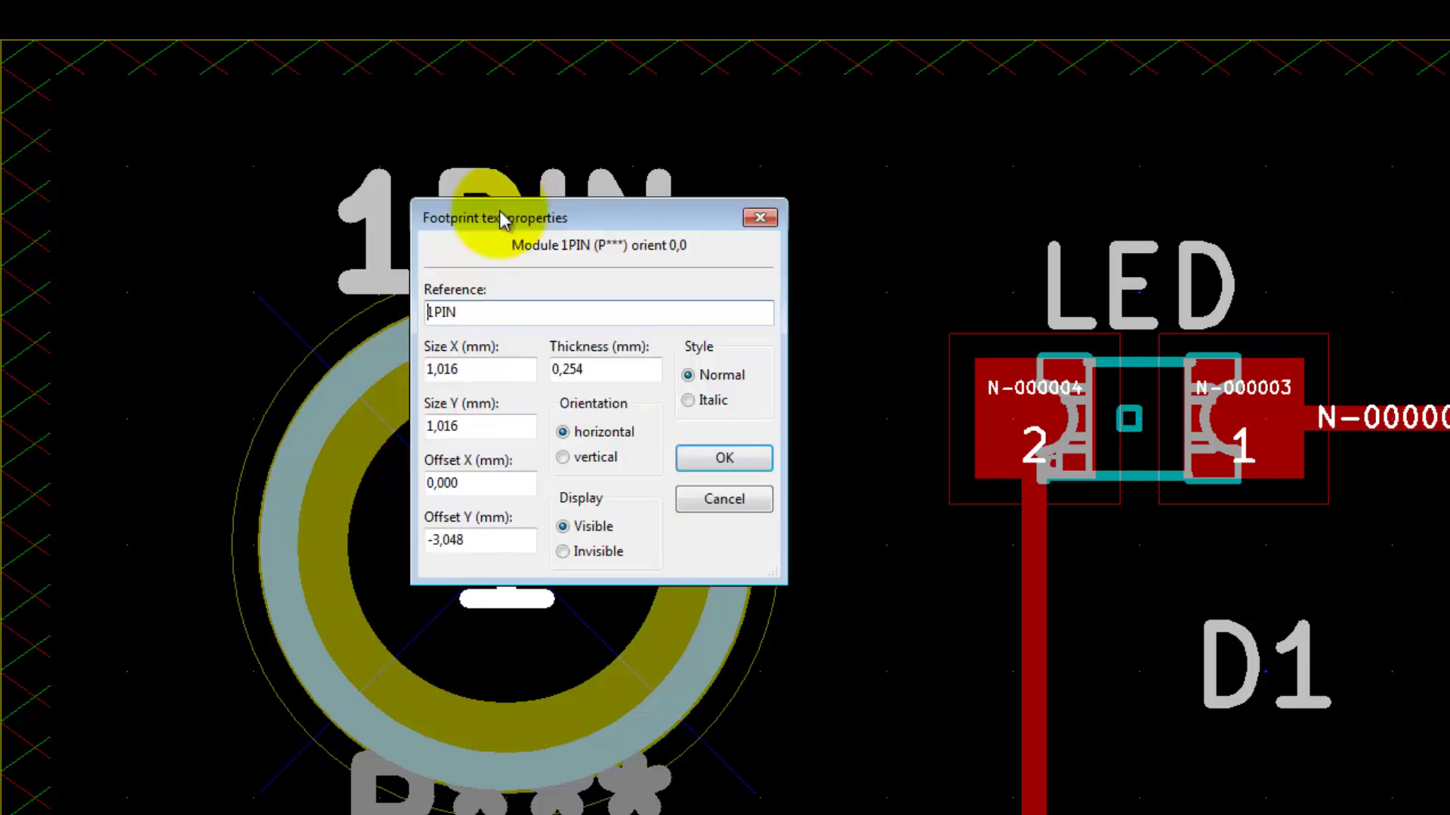
left_click(562, 552)
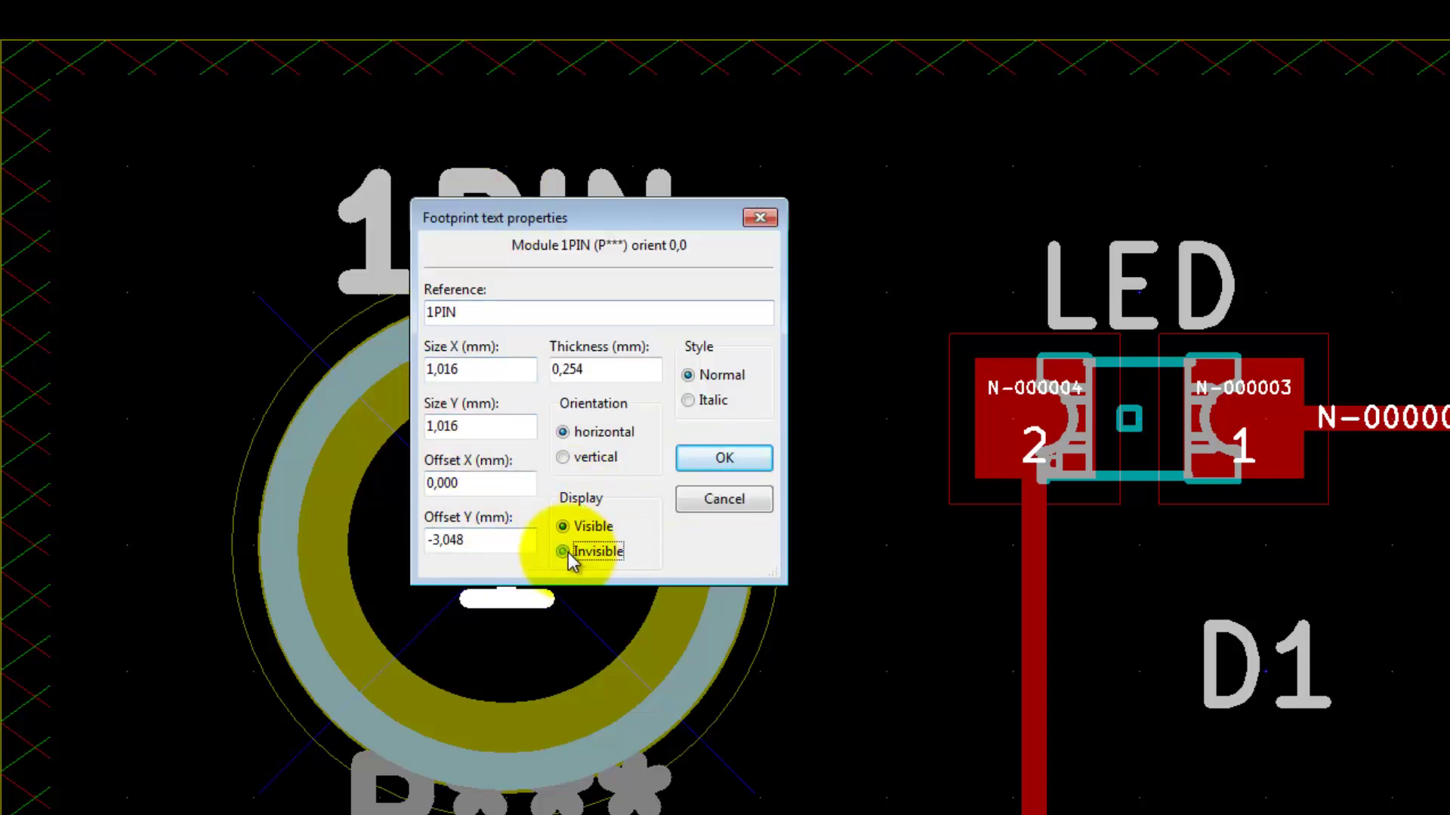
left_click(733, 460)
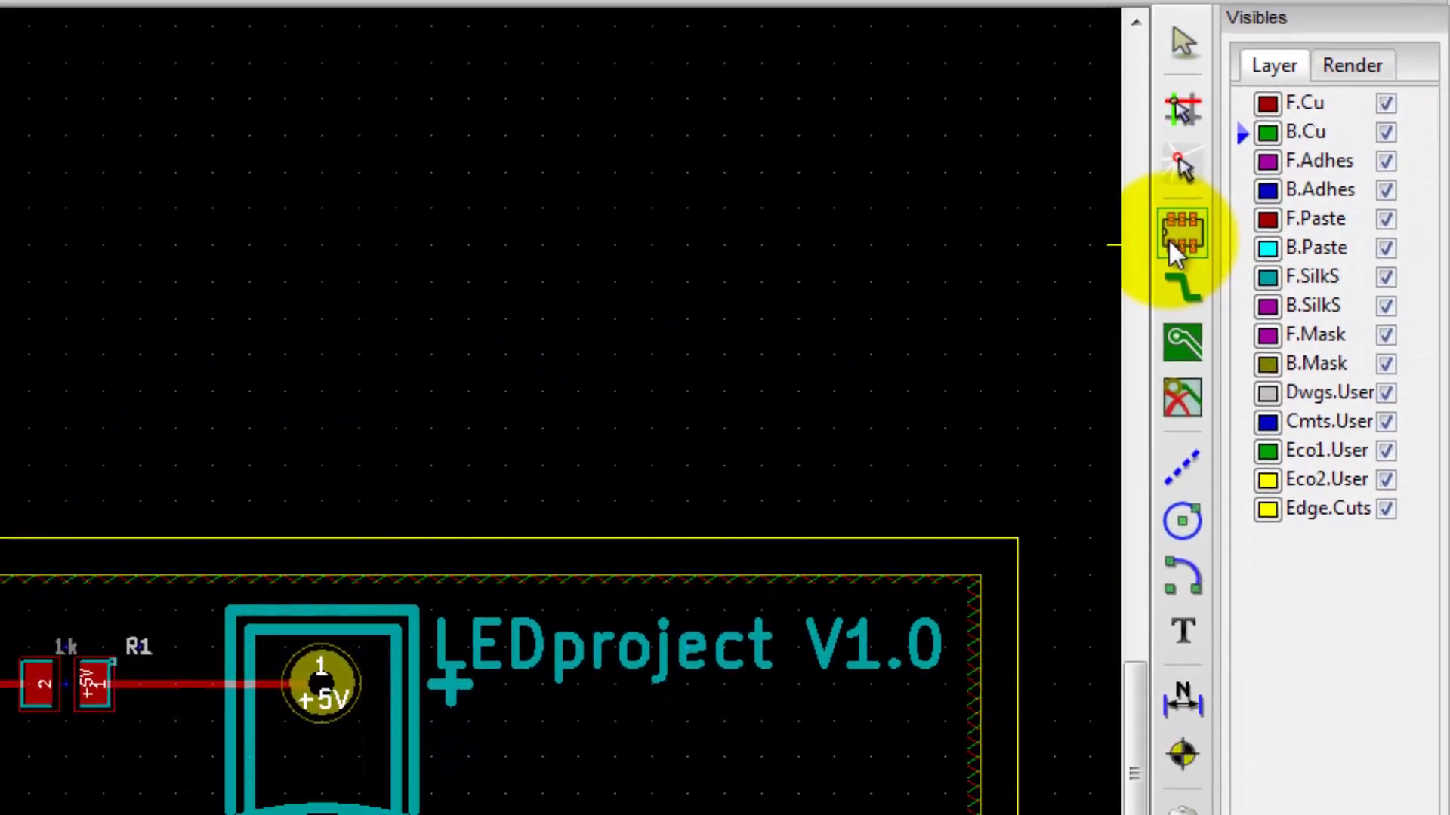
Place a second 1pin footprint from the load history just below the BATTERY label
left_click(1172, 242)
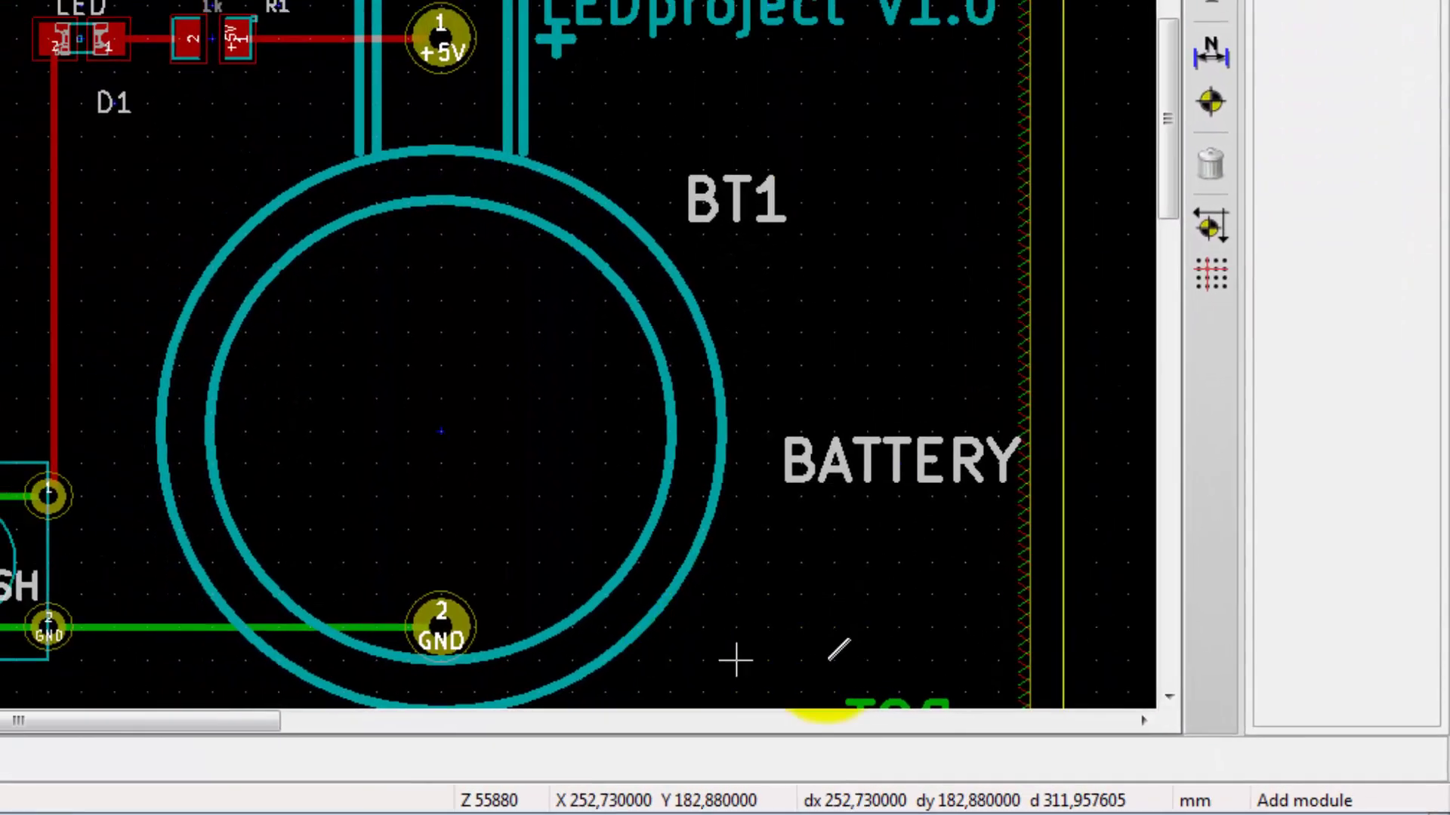
left_click(835, 579)
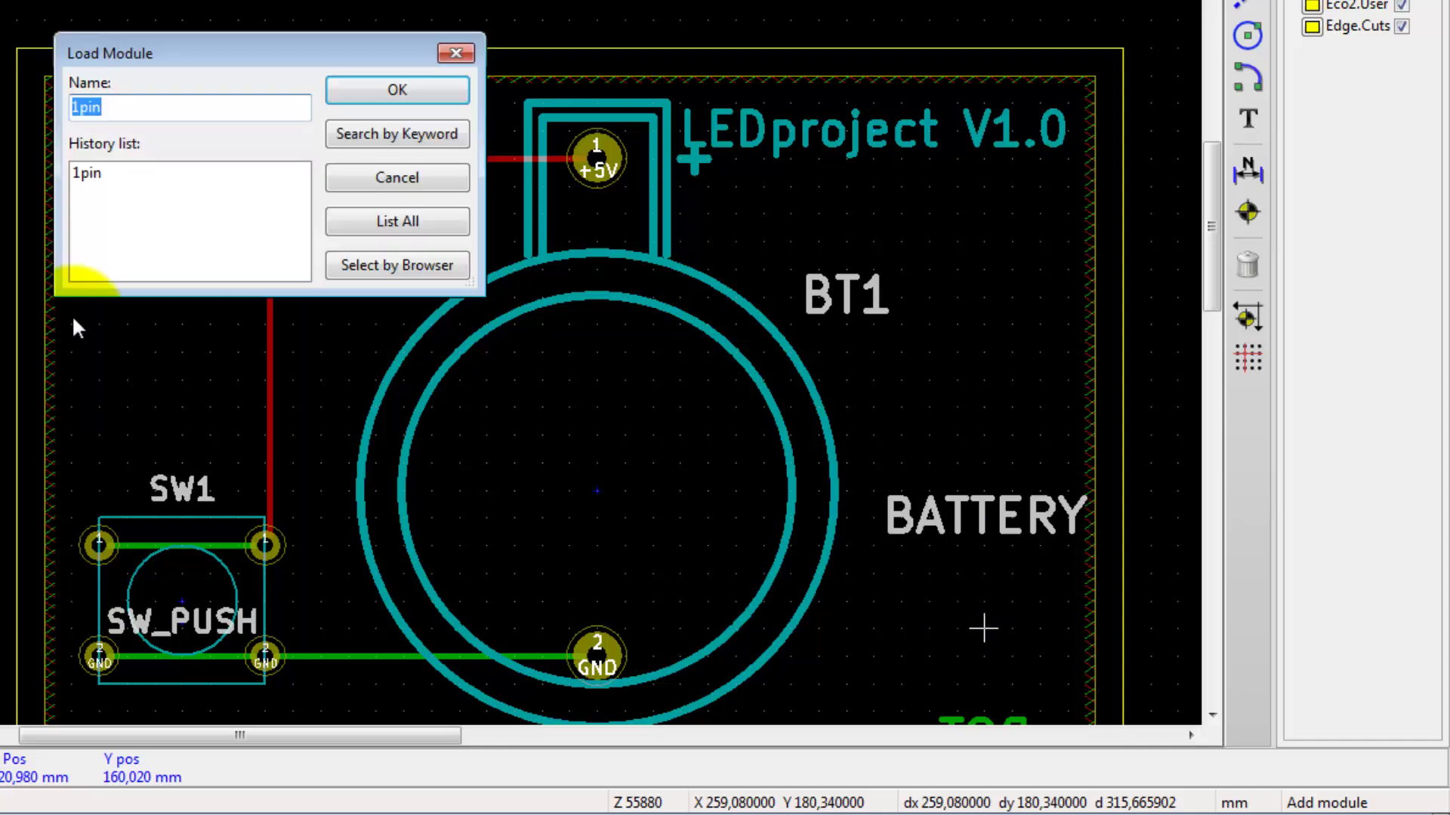
double_click(86, 174)
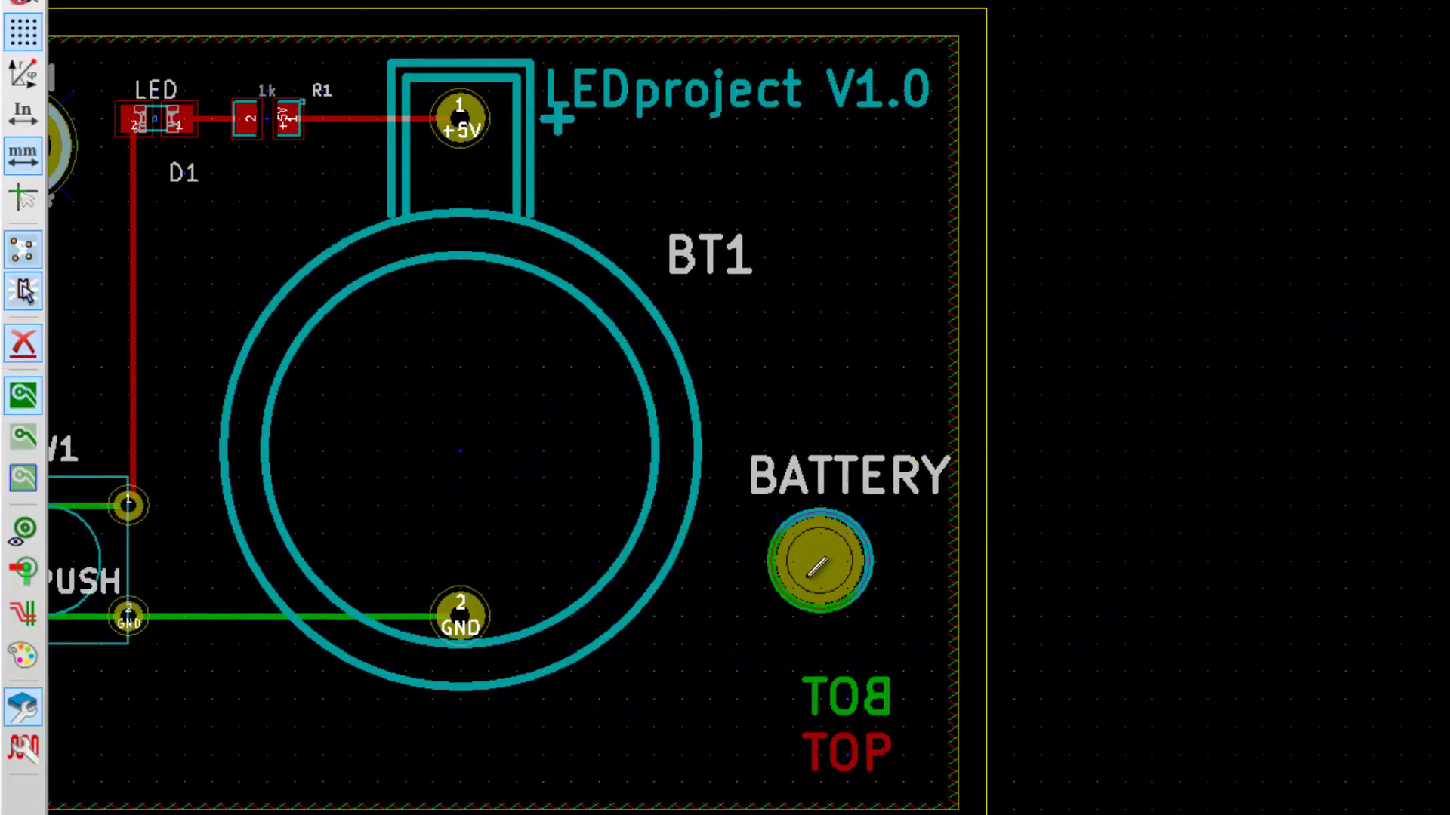
left_click(853, 578)
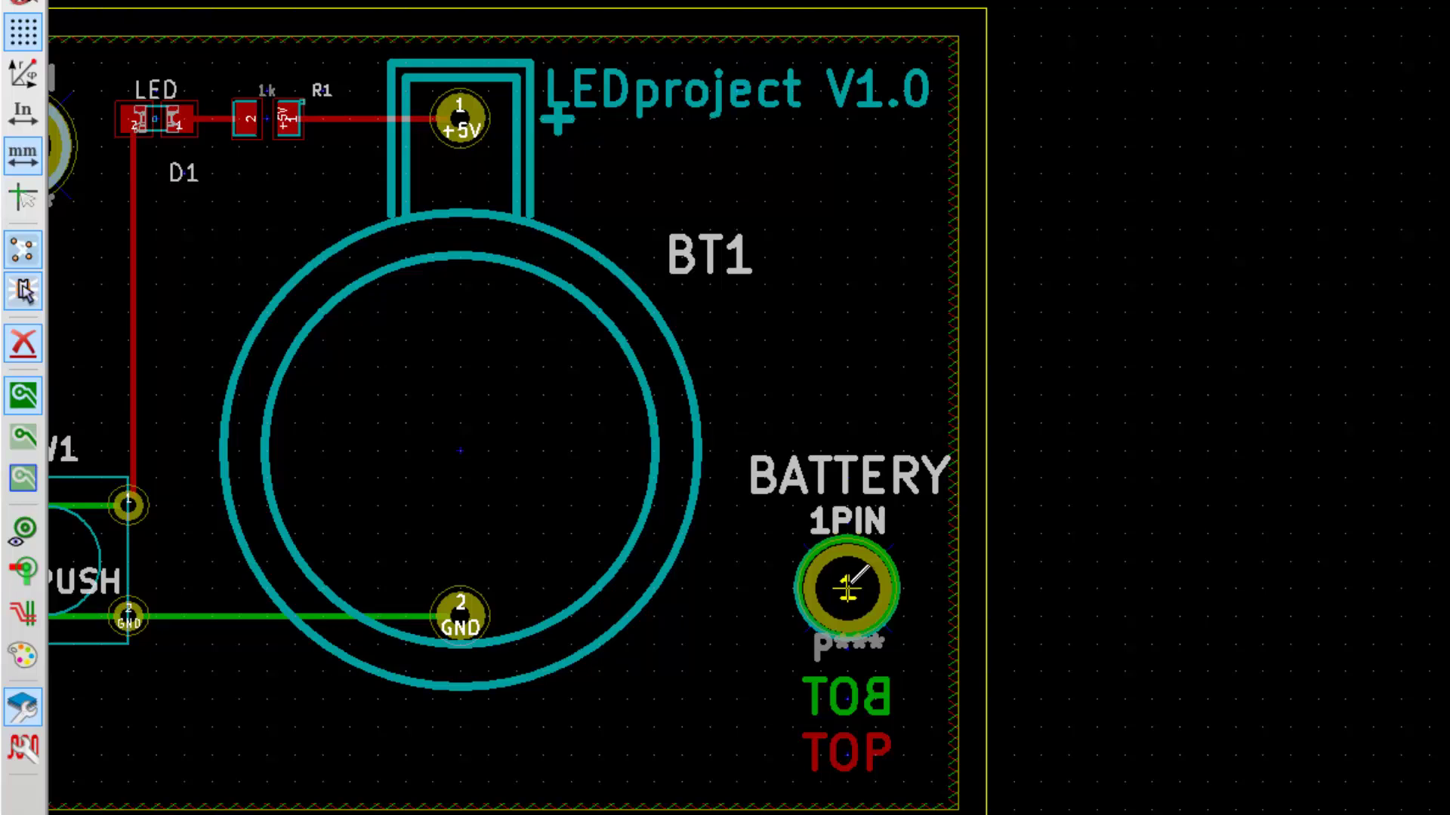
double_click(876, 576)
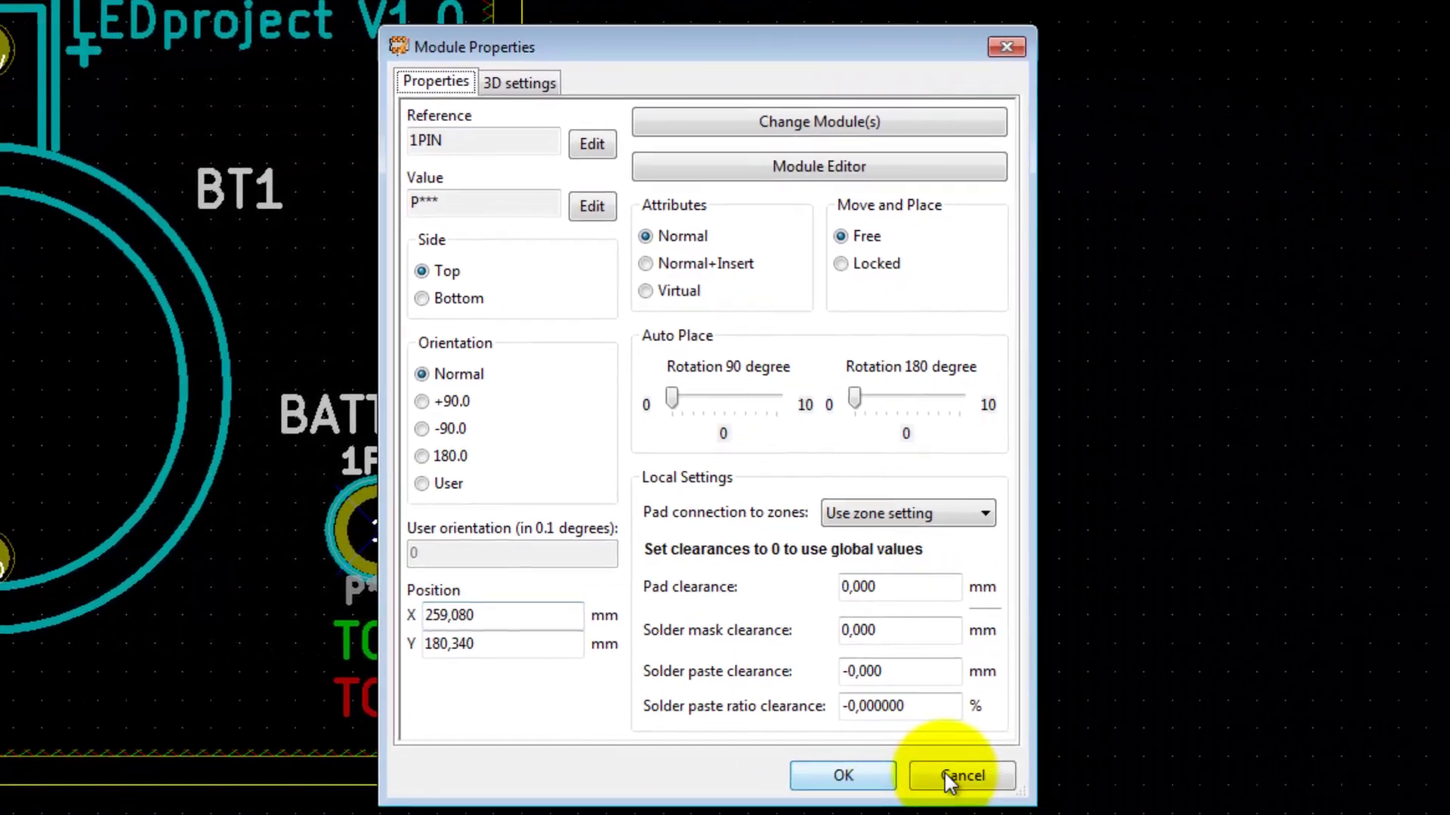
left_click(957, 775)
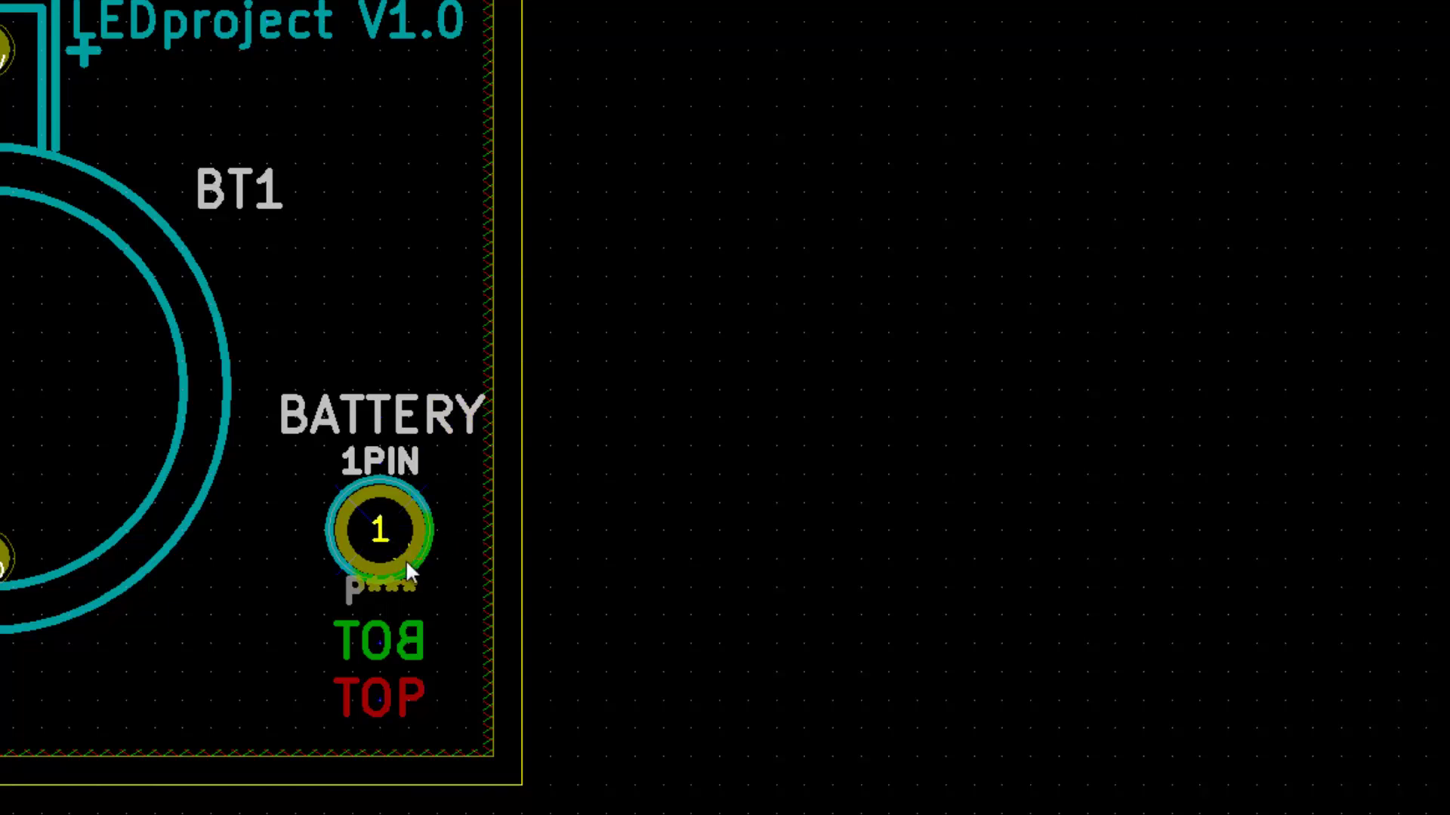
Give the battery-side mounting hole pad a 3.2 mm drill and 5 mm size
double_click(404, 513)
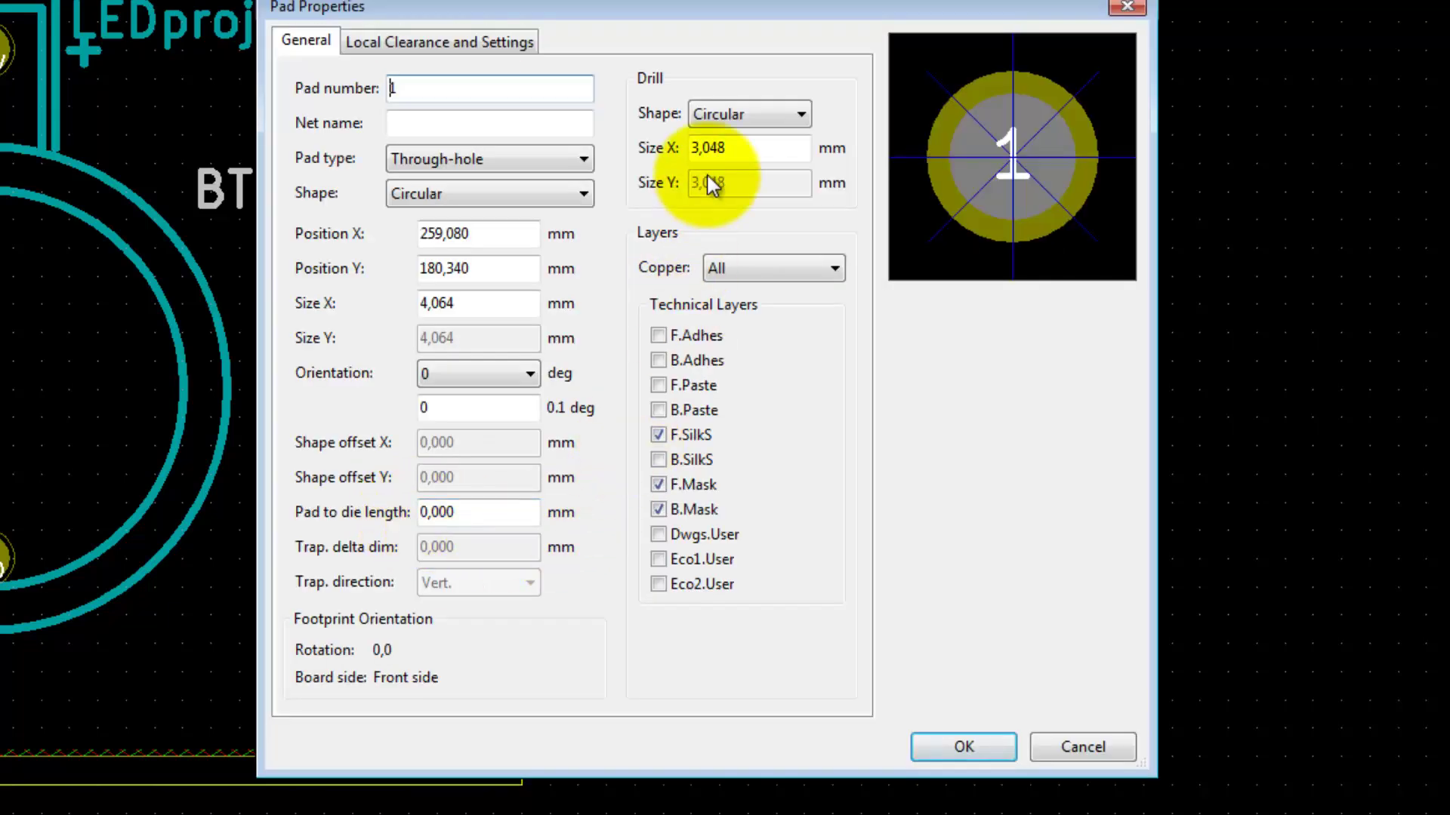
left_click_drag(744, 147, 591, 152)
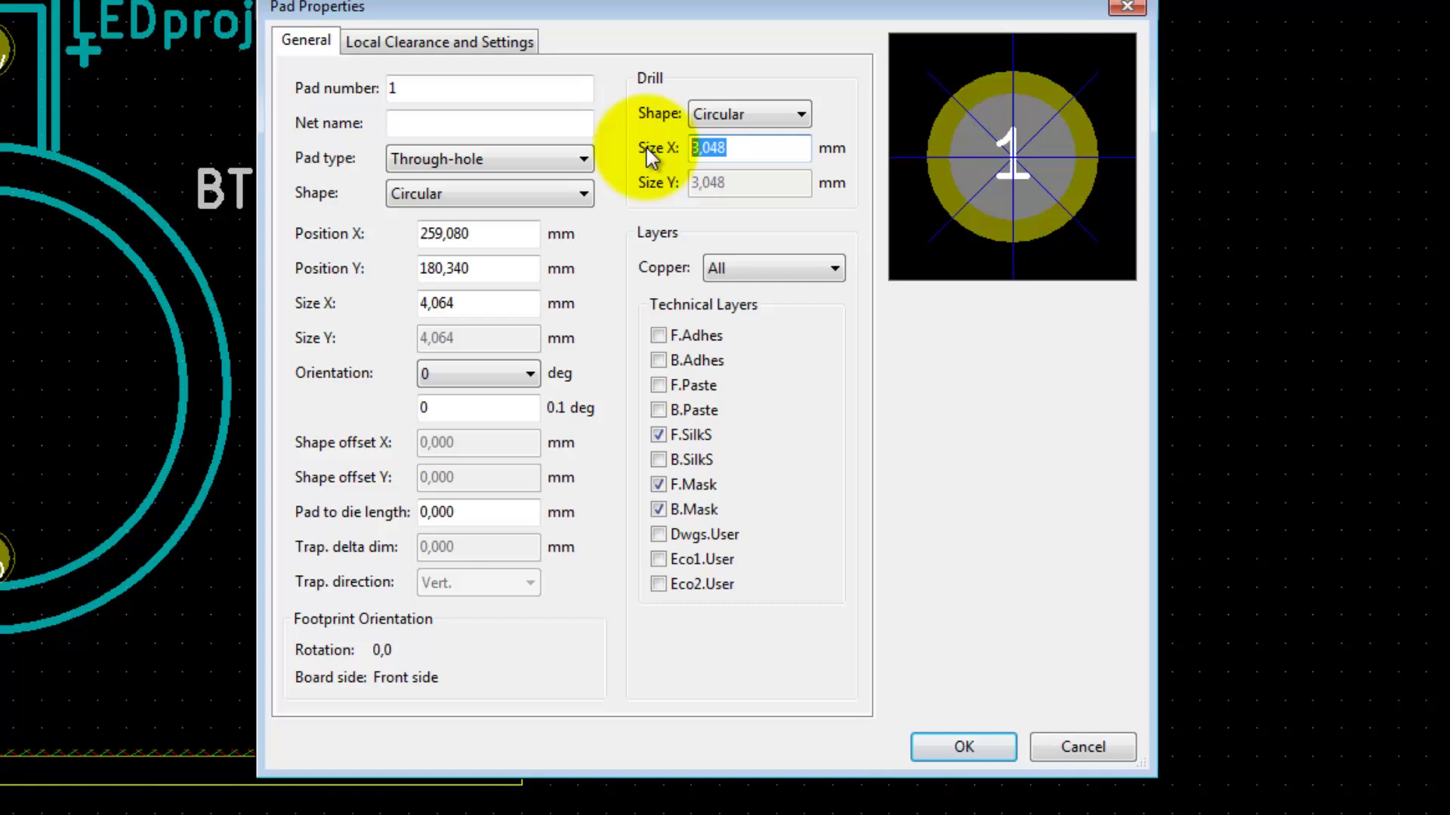
type("3.2")
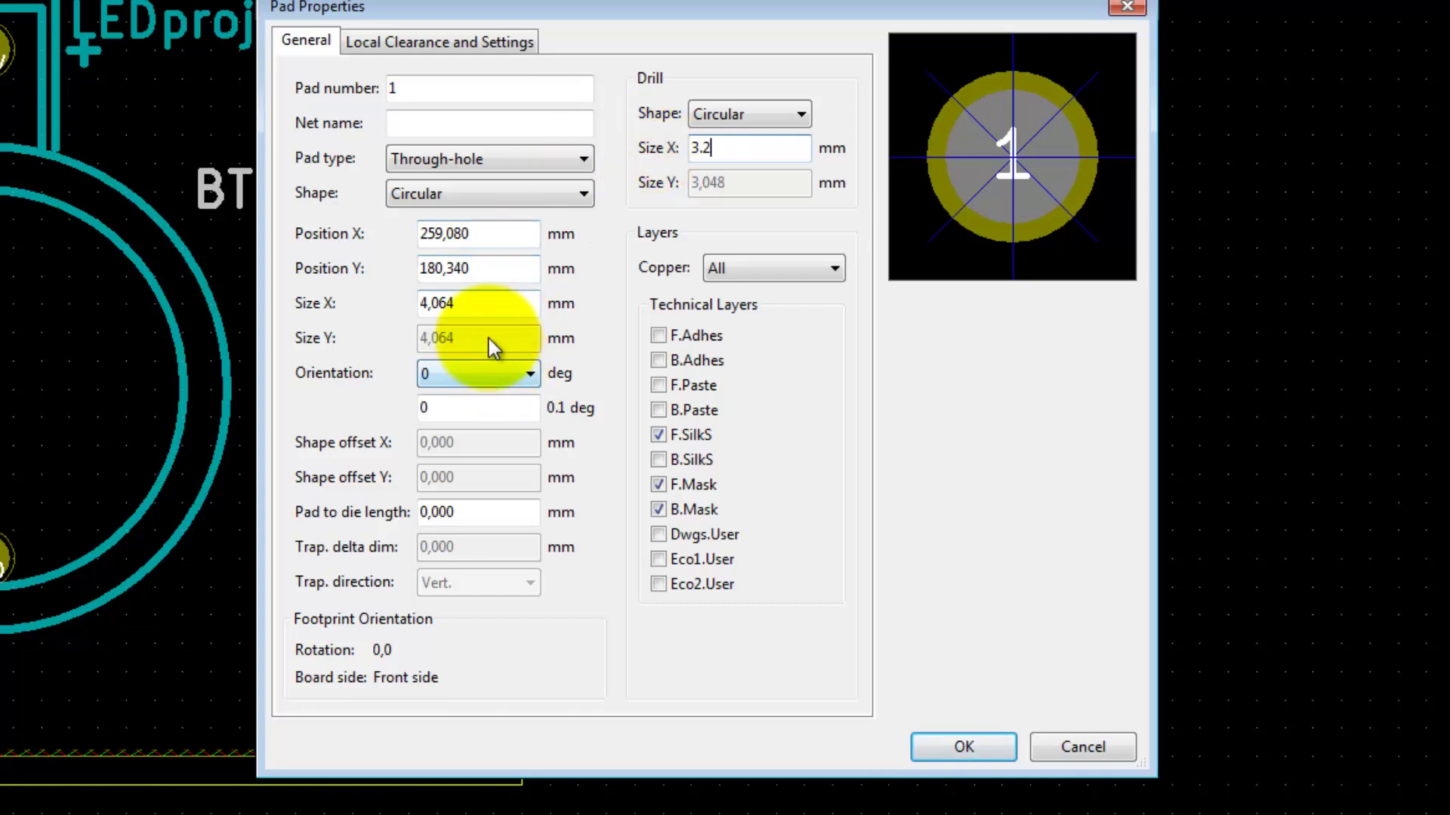
left_click_drag(492, 306, 157, 192)
type("5")
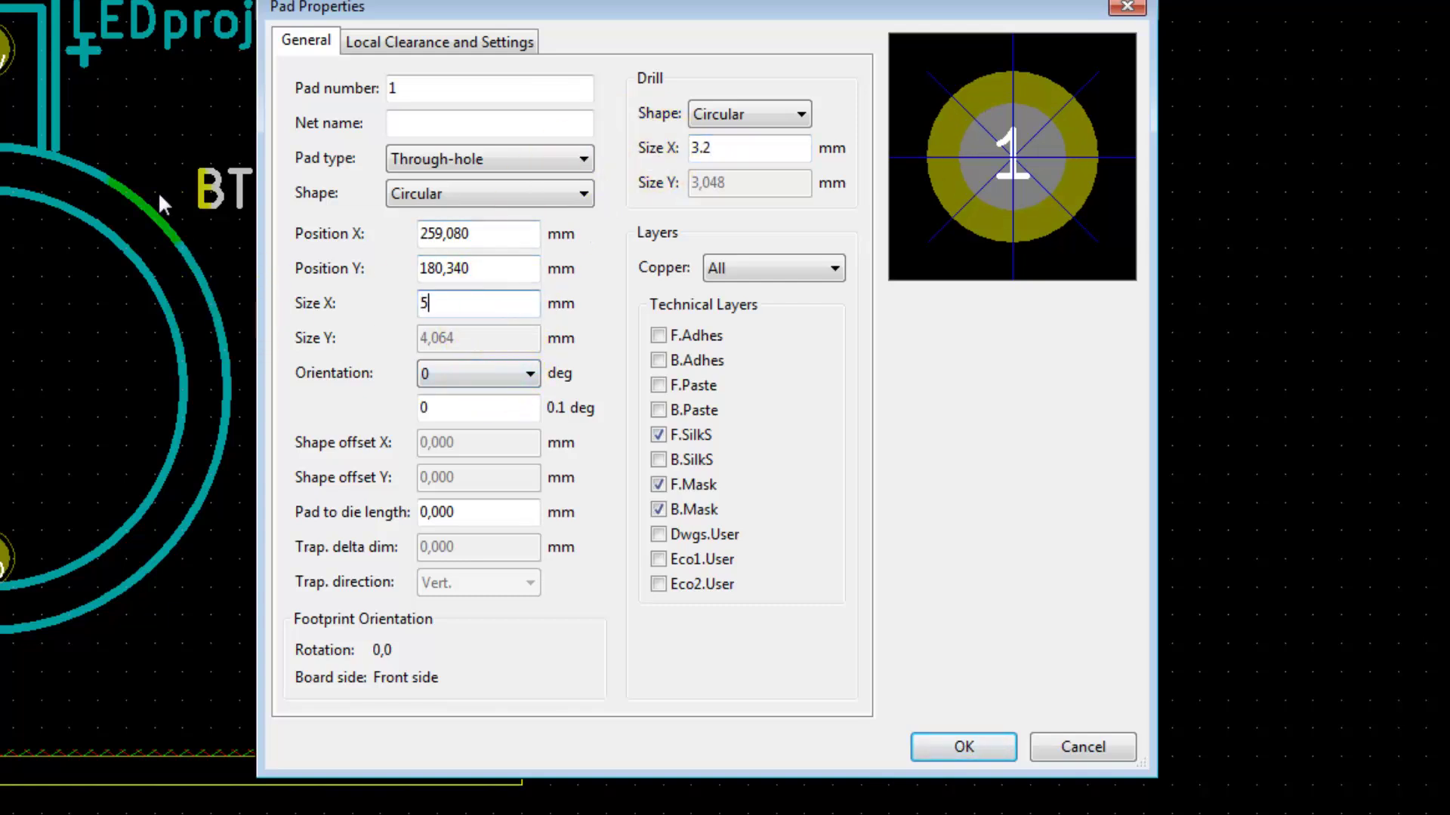
key("Return")
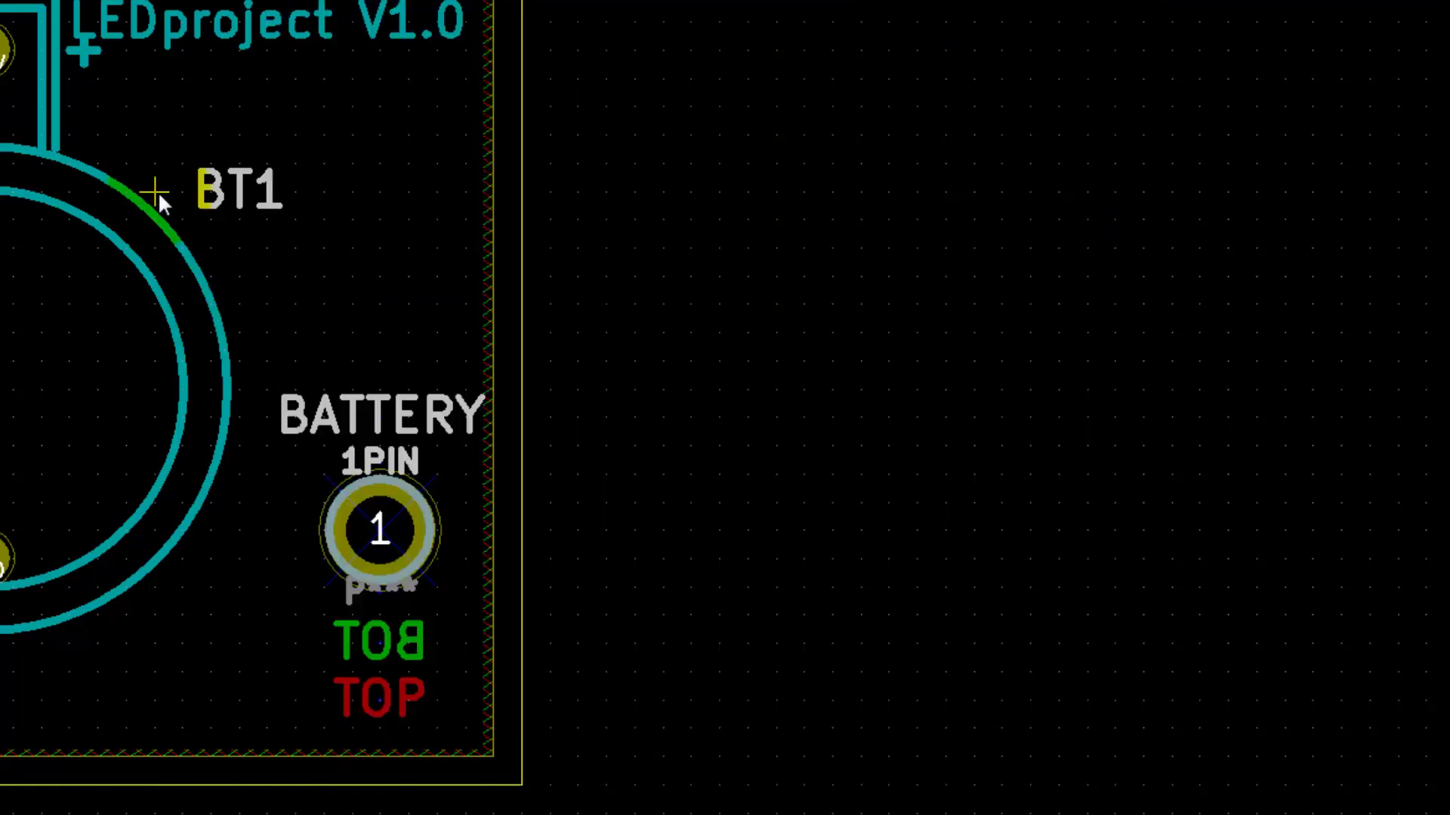
Set the mounting hole's 1PIN label display to Invisible
double_click(384, 460)
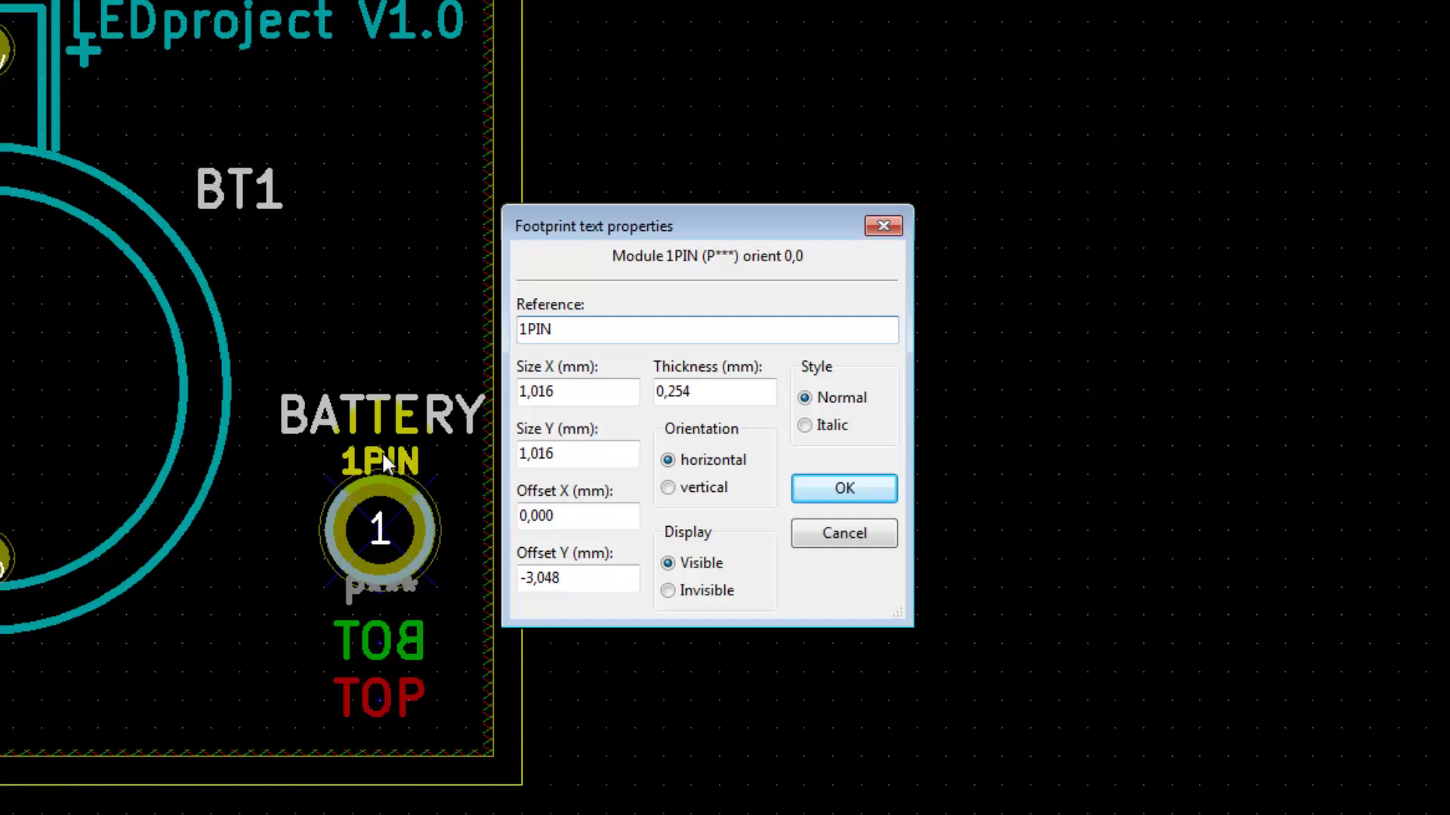
left_click(578, 558)
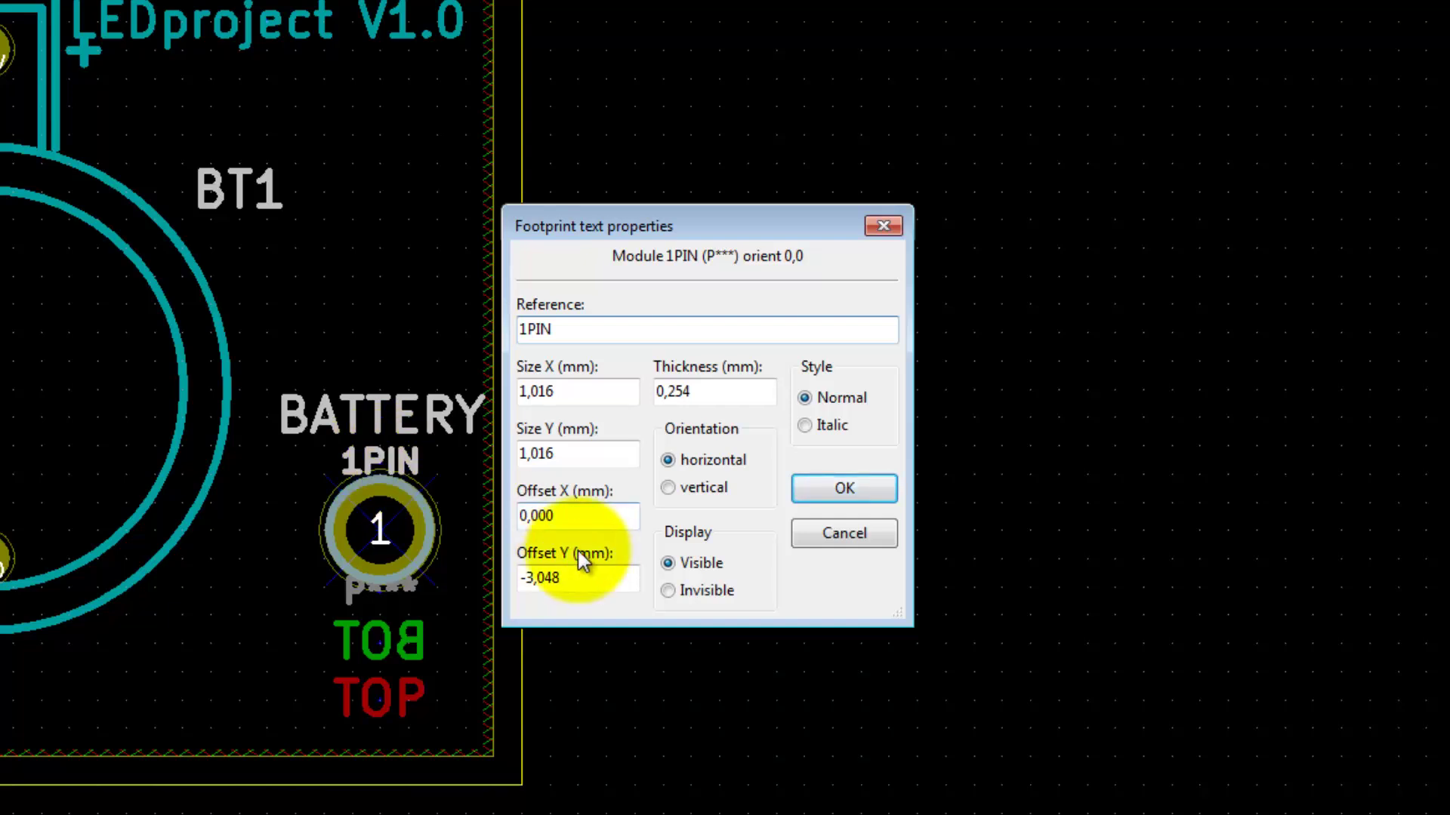
left_click(669, 591)
left_click(836, 488)
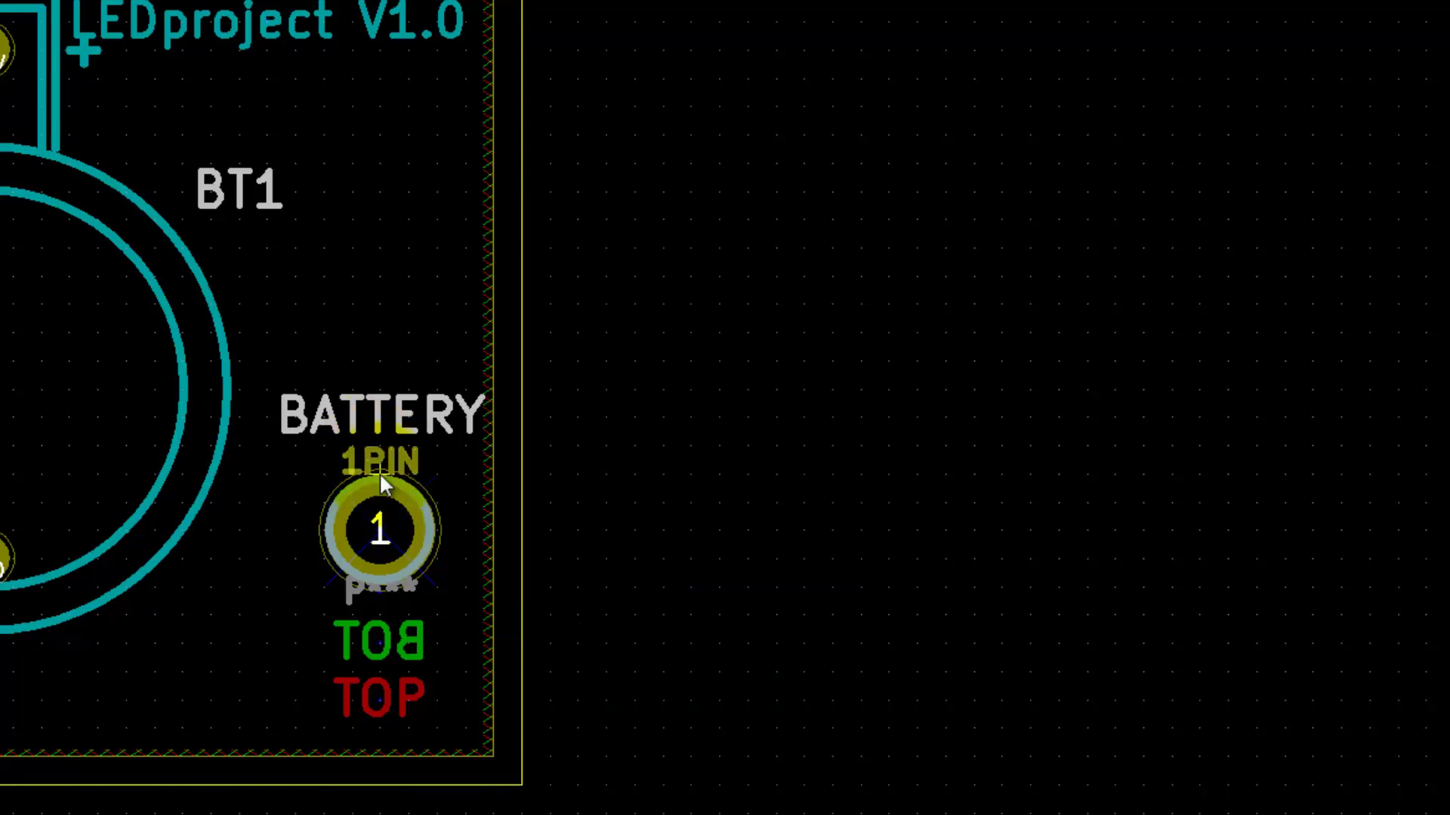
Refill all copper zones so the pour surrounds both mounting holes, tracks and pads
scroll(252, 559, "down", 5)
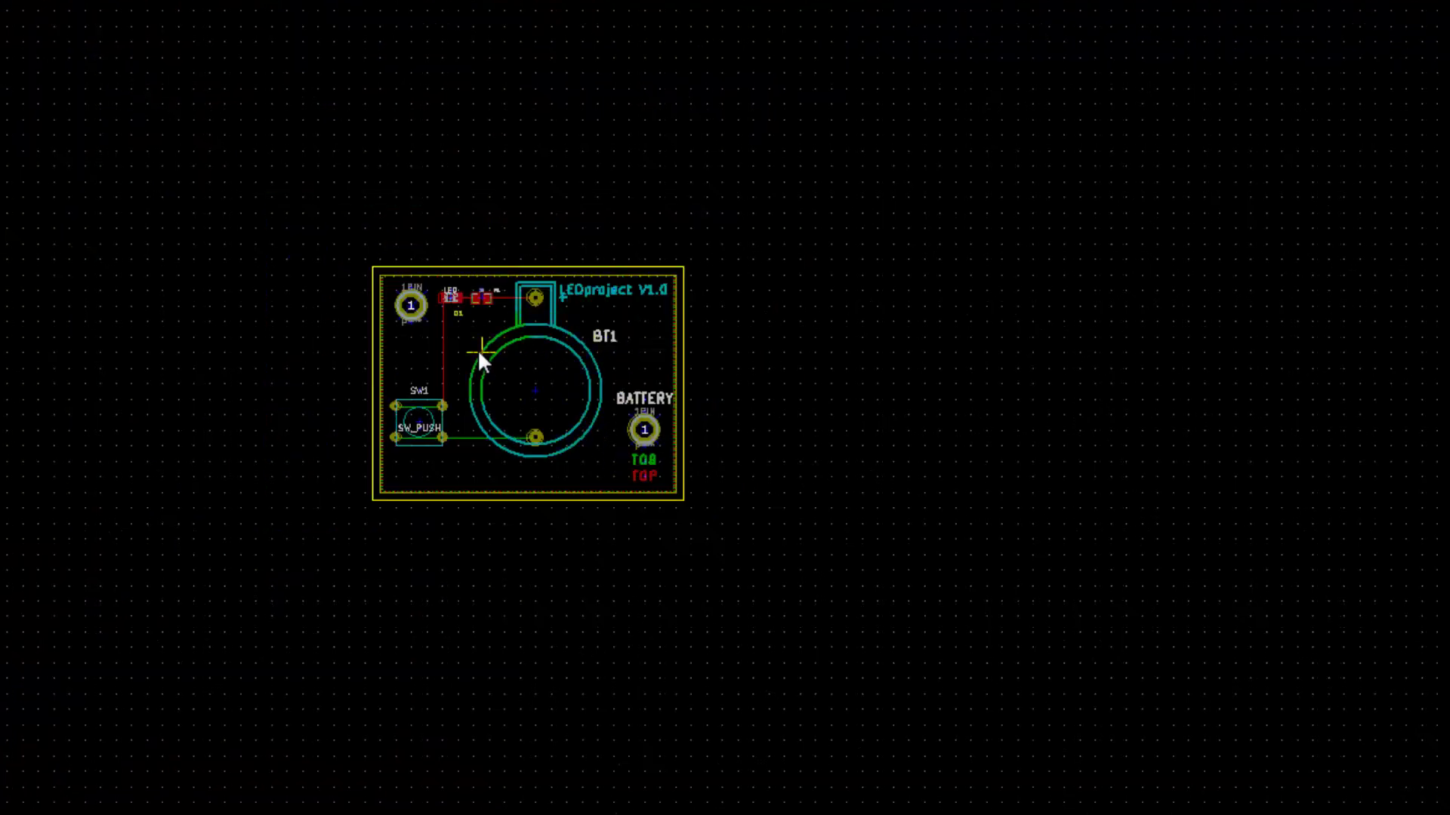
scroll(477, 349, "up", 5)
scroll(625, 456, "down", 1)
left_click(611, 159)
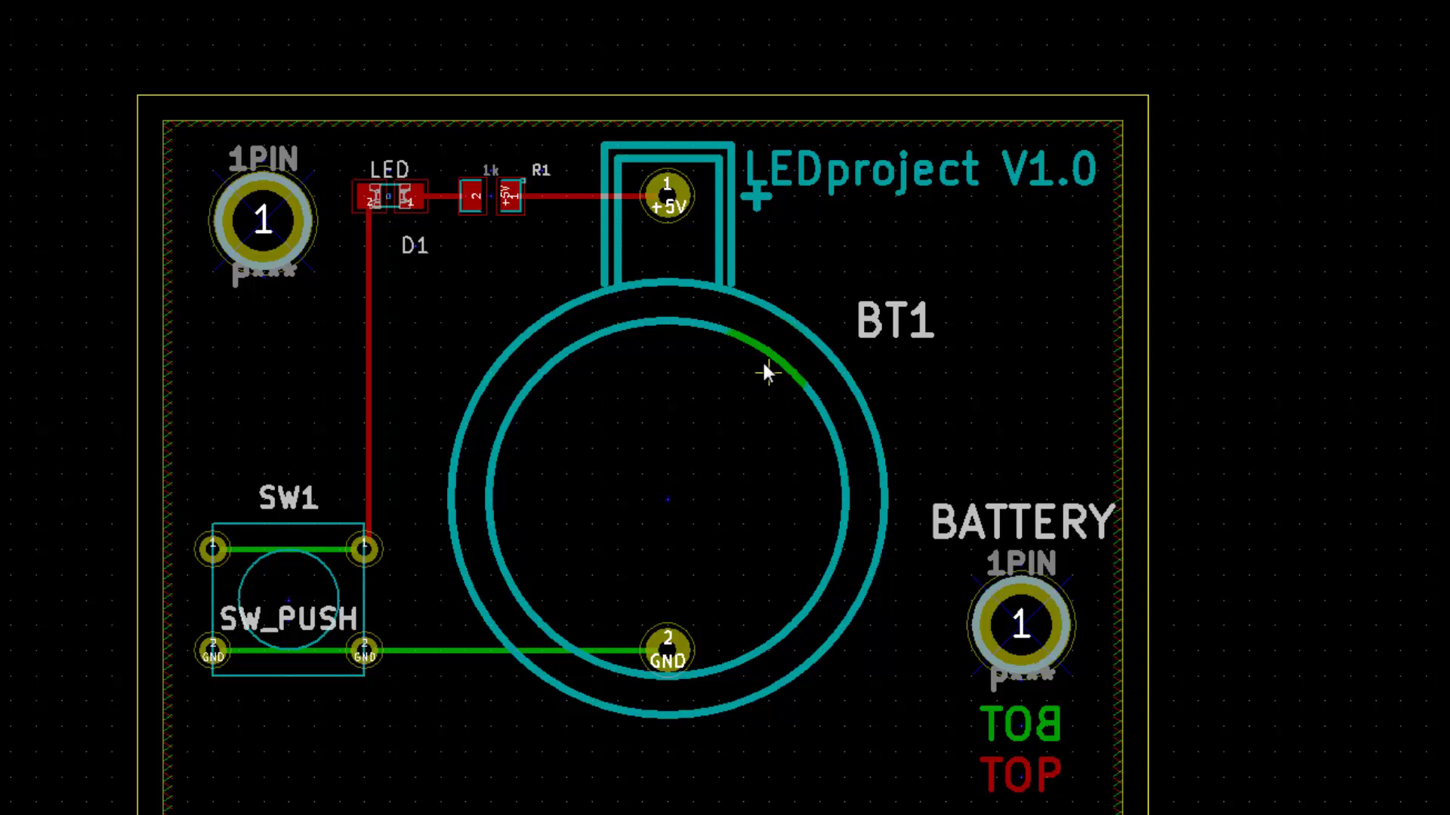
left_click(1426, 128)
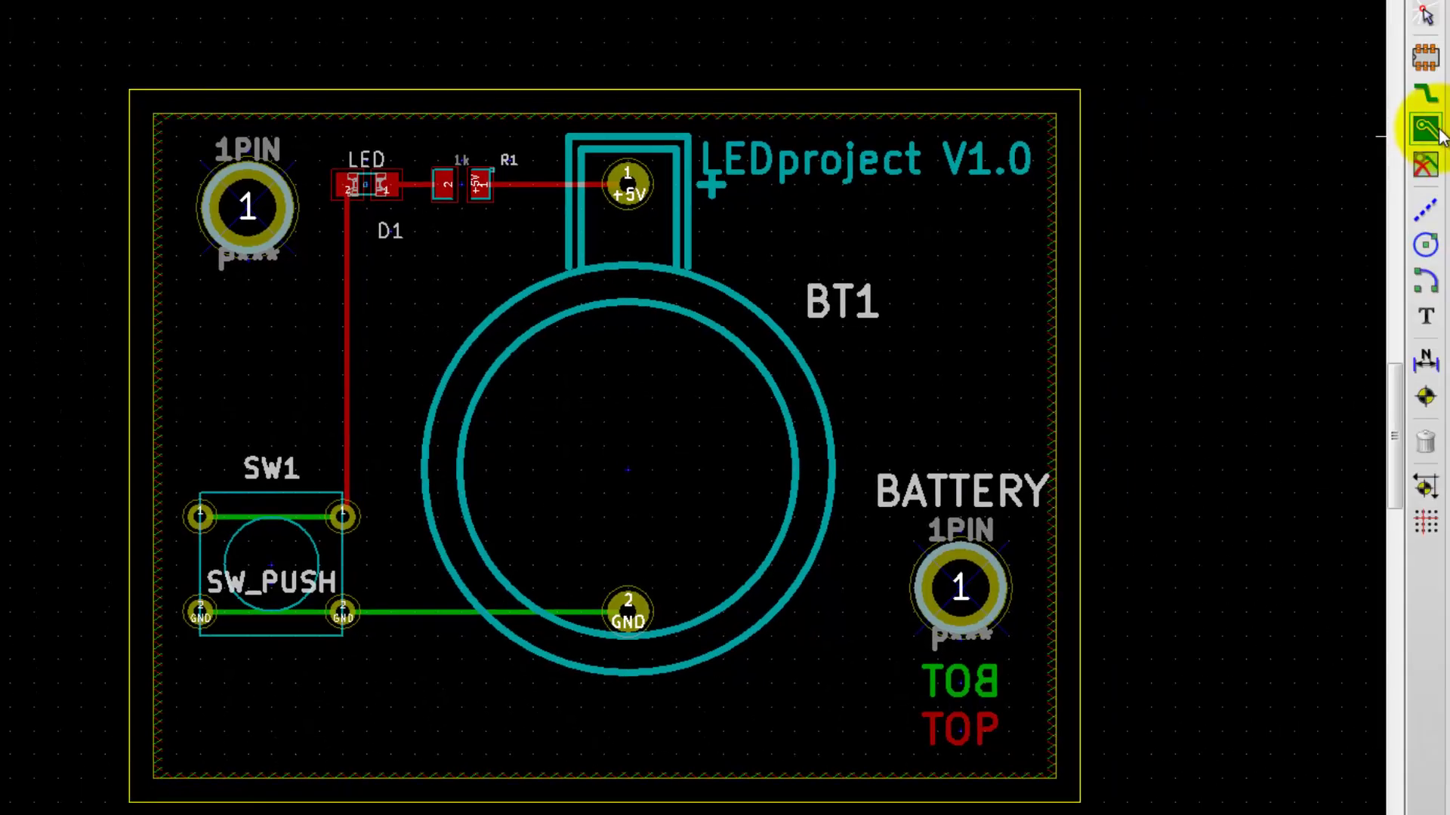
right_click(771, 113)
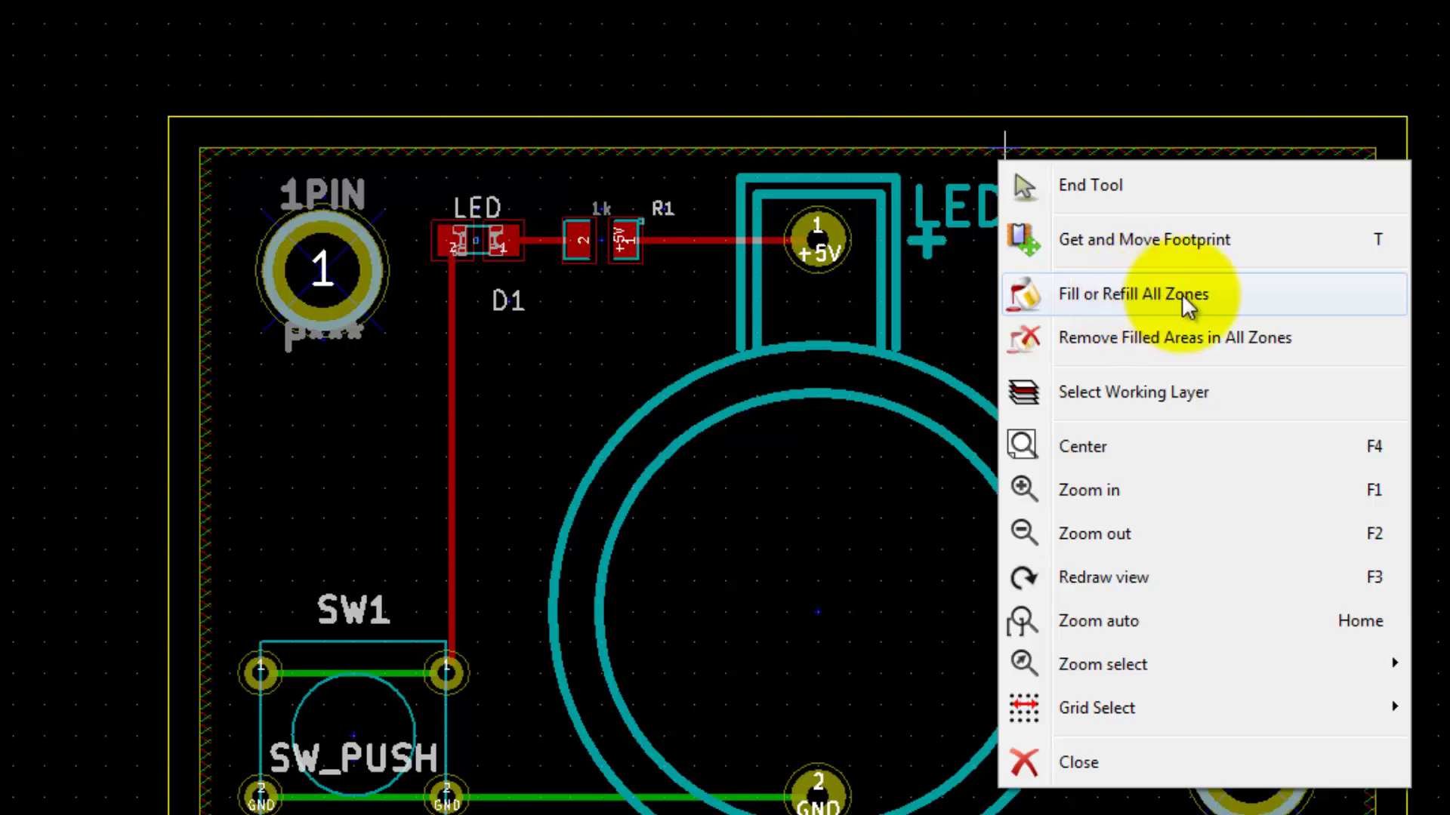
left_click(1204, 298)
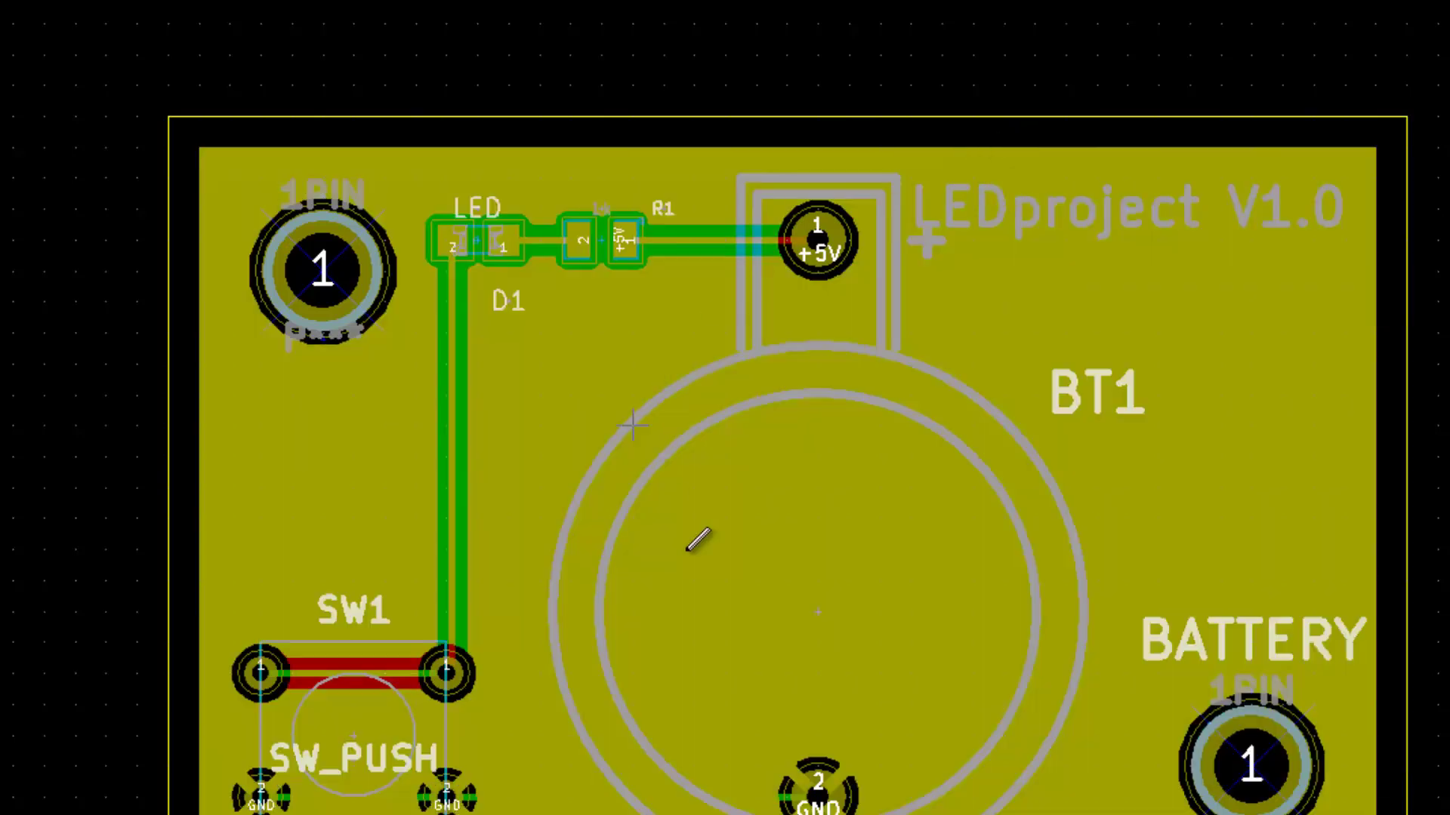
scroll(1276, 782, "up", 5)
scroll(663, 486, "down", 5)
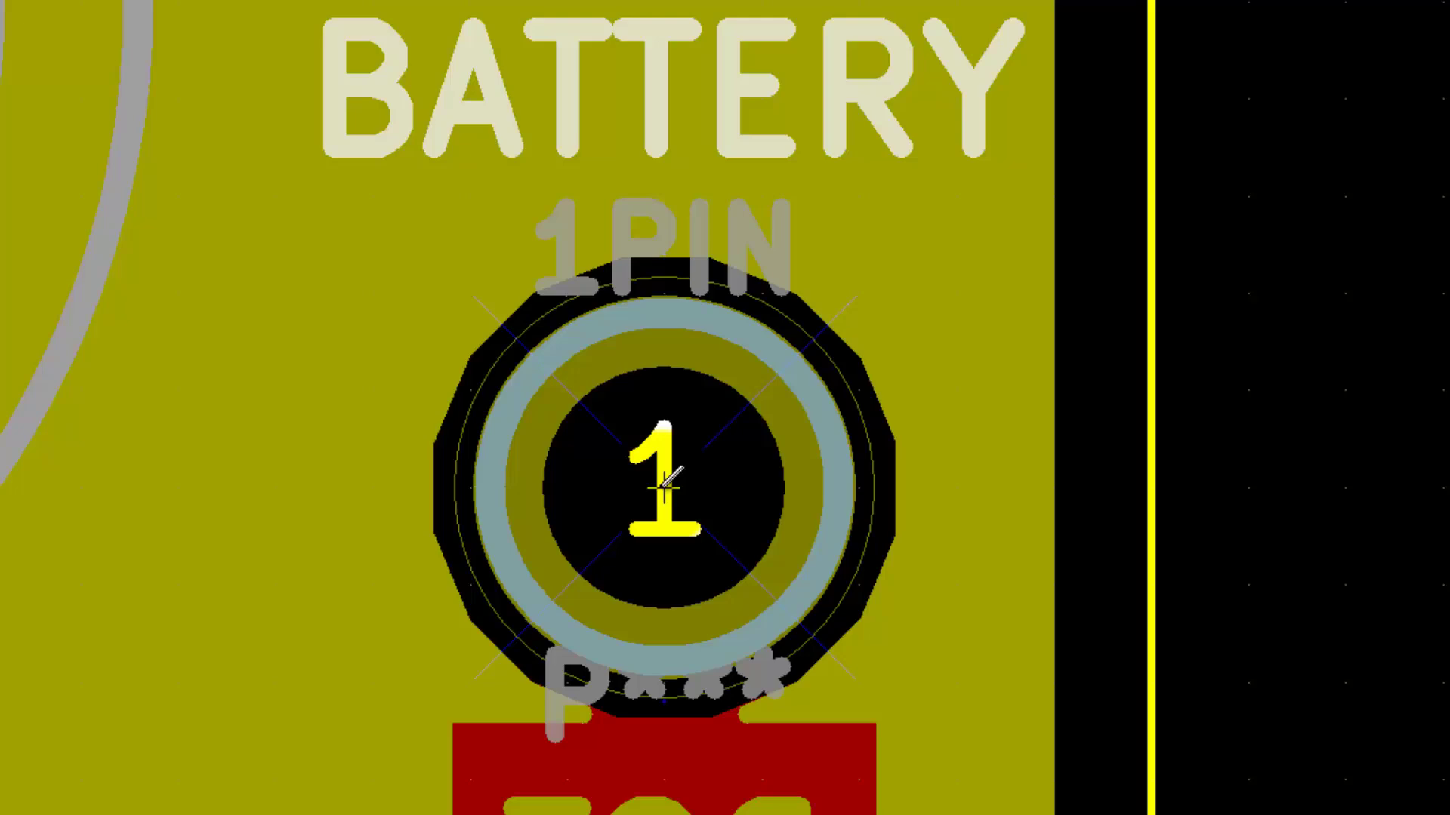
scroll(108, 149, "up", 3)
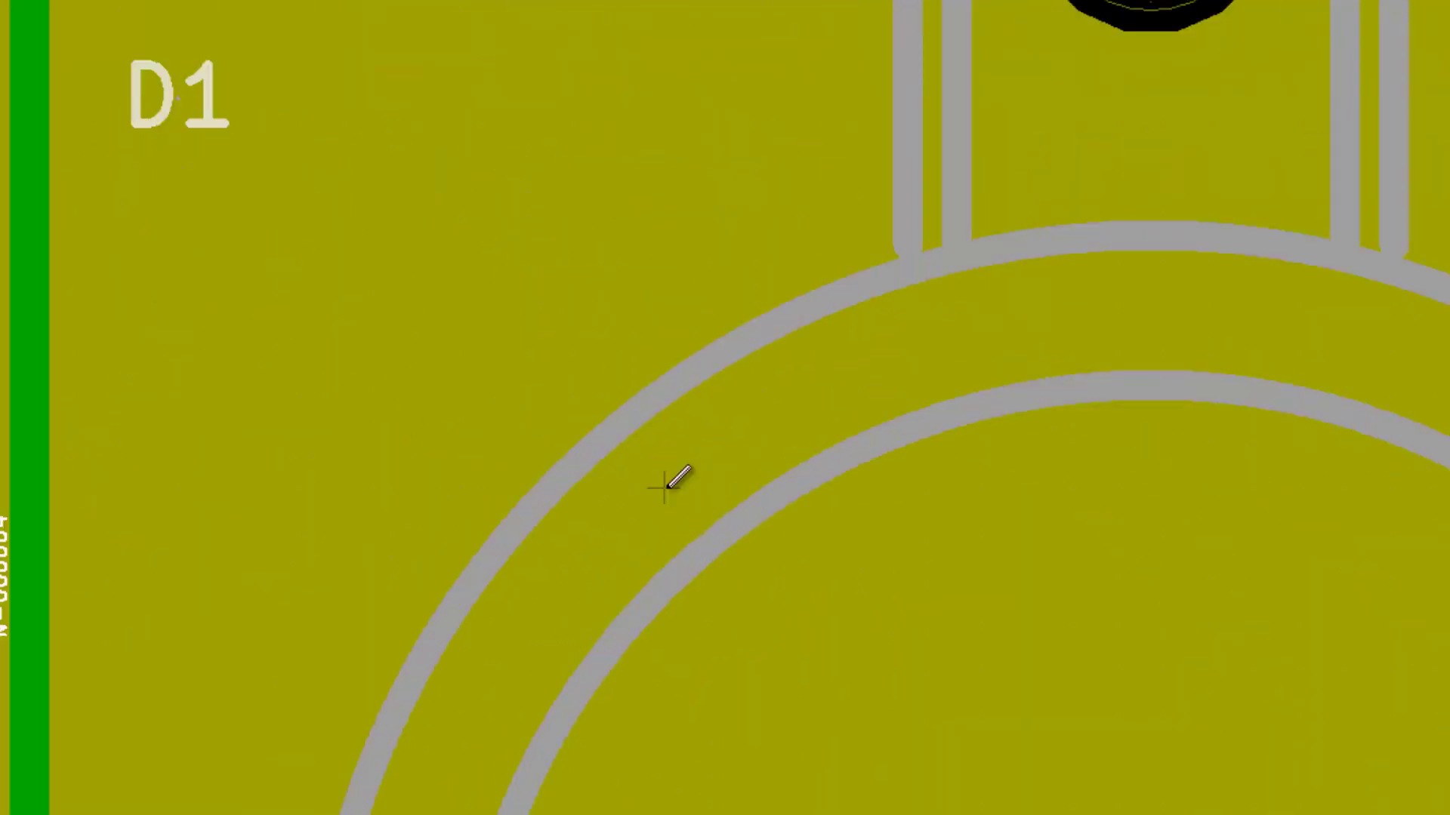
scroll(701, 499, "down", 3)
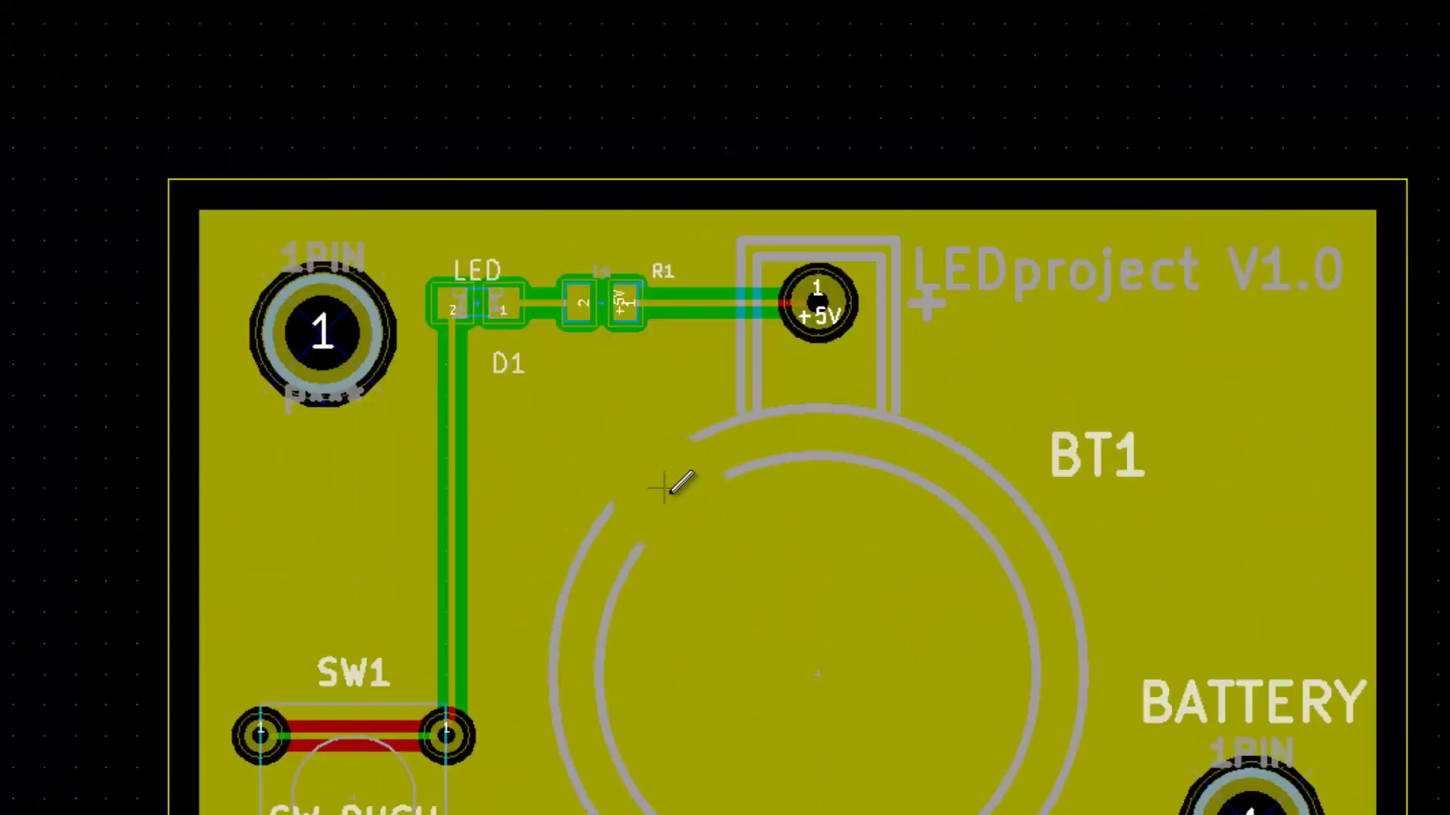